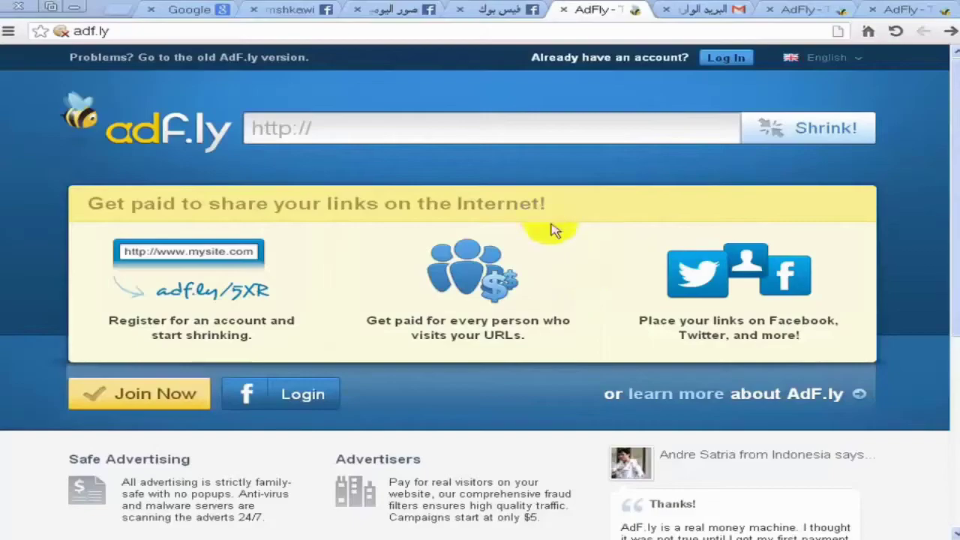
# Open the registration form for a new AdF.ly account.
pyautogui.click(435, 137)
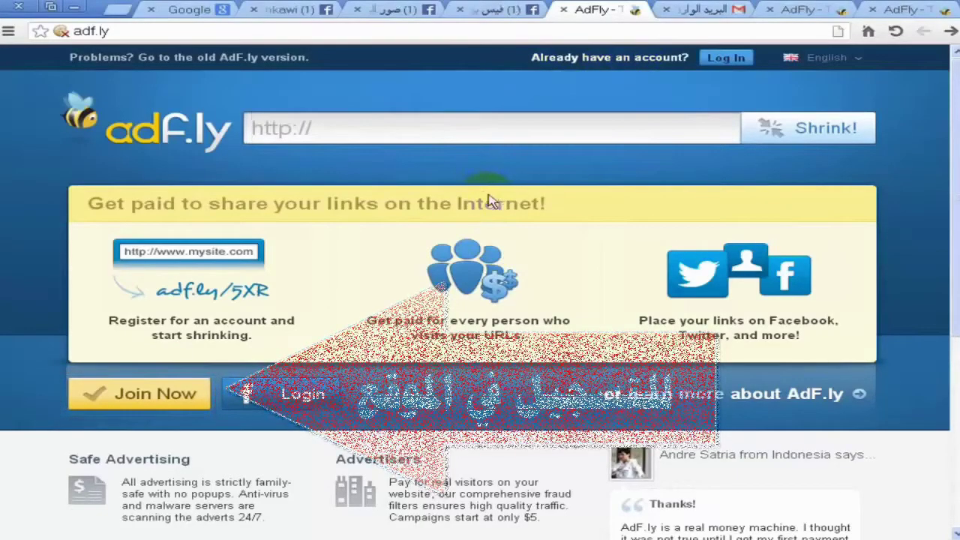
pyautogui.scroll(-1, 491, 199)
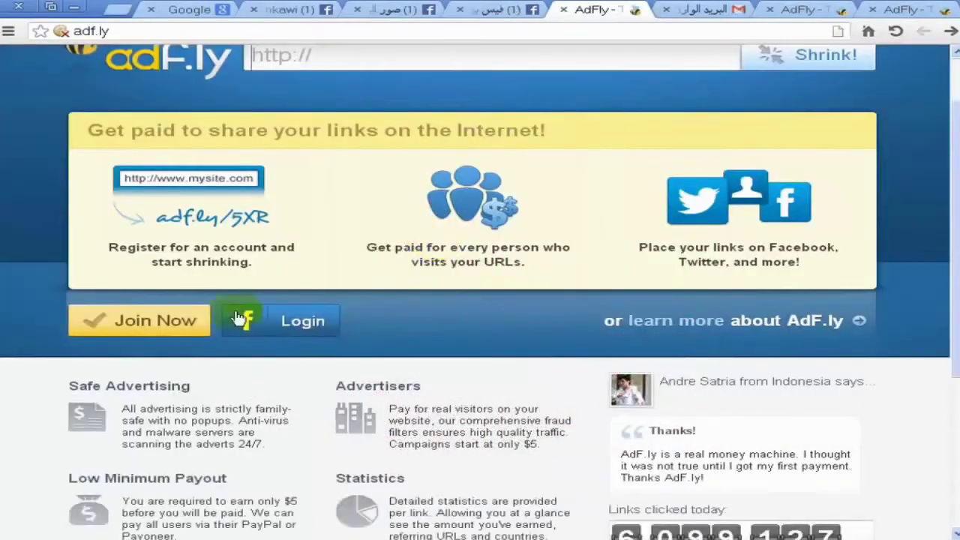
pyautogui.click(152, 324)
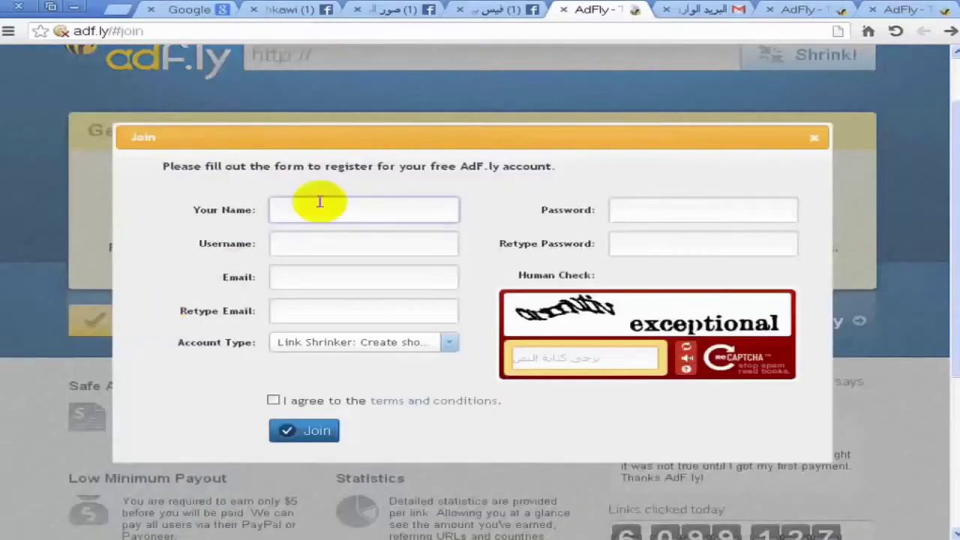
pyautogui.click(820, 142)
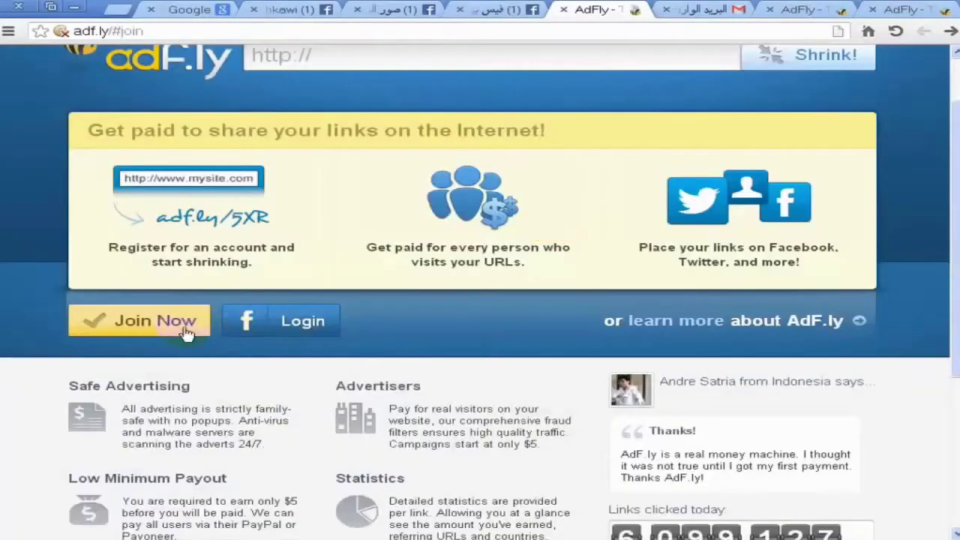
pyautogui.click(179, 321)
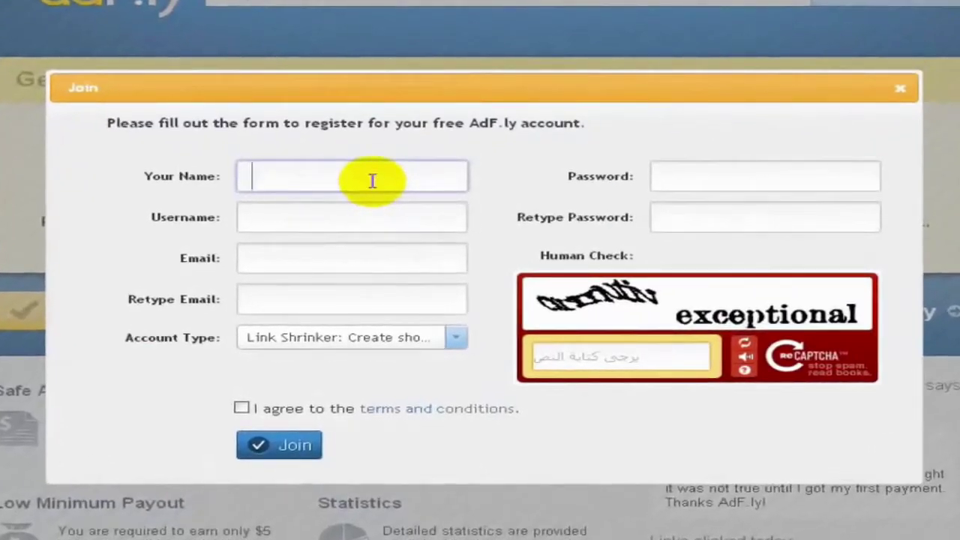
# Fill in the registrant's name and a username in the registration form.
pyautogui.click(372, 180)
pyautogui.write('jasem')
pyautogui.click(346, 217)
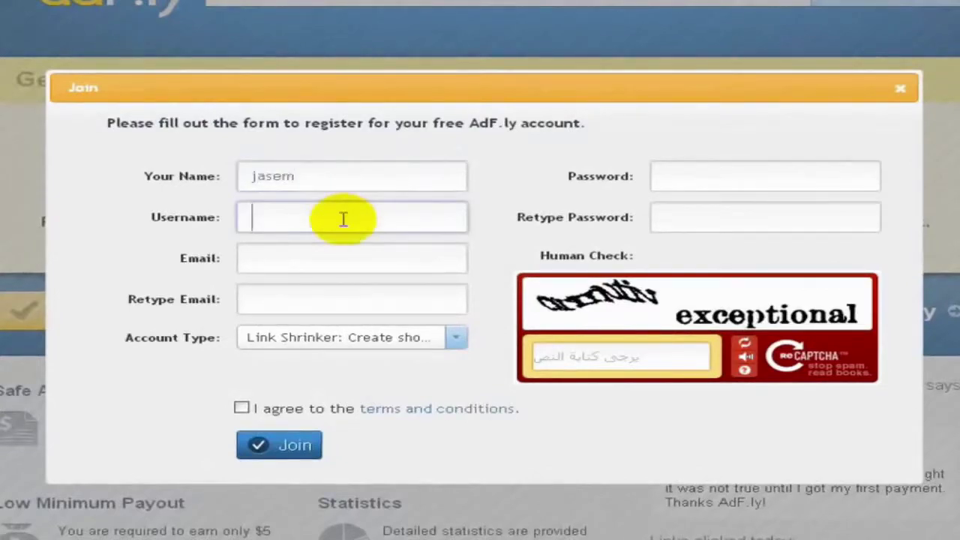
pyautogui.write('fan')
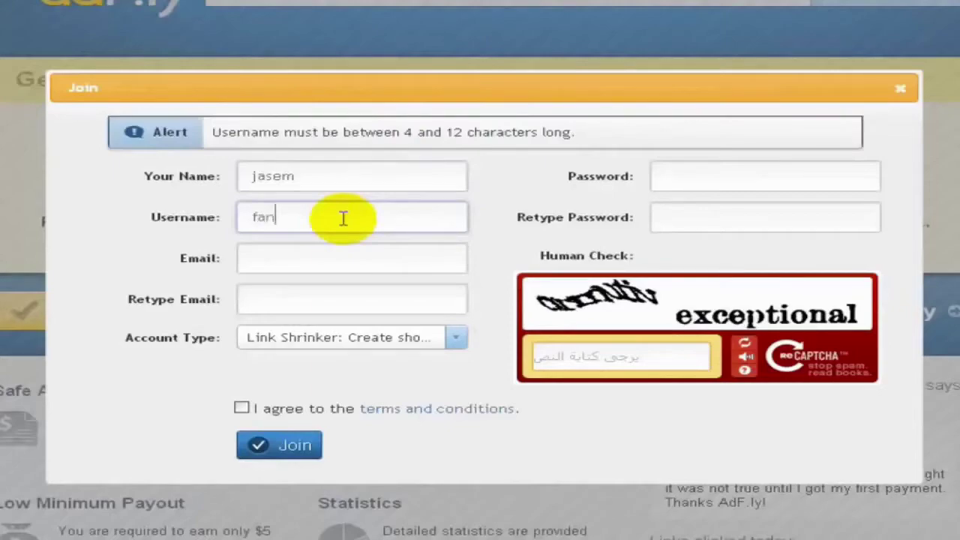
pyautogui.write('aa')
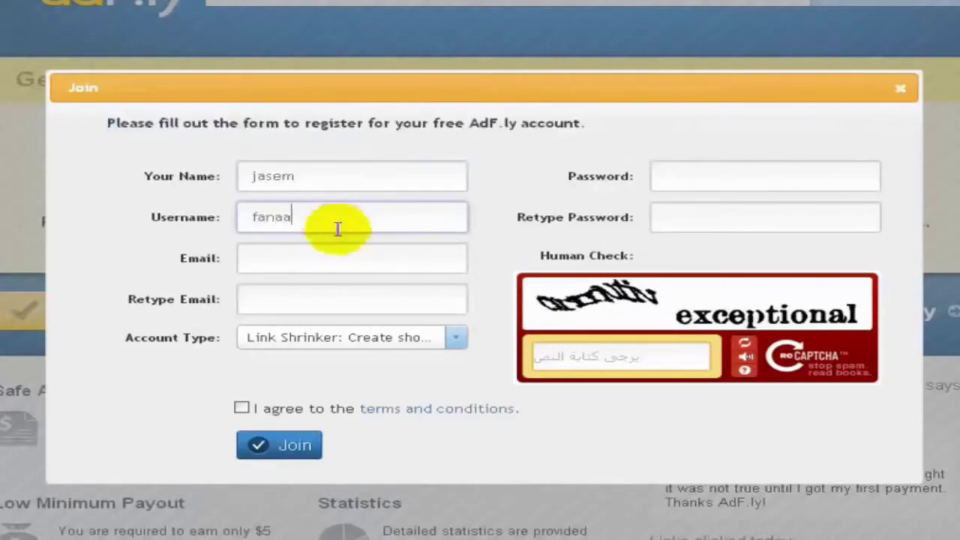
pyautogui.write('5')
# Fill in the registrant's e-mail address in both e-mail fields and agree to the terms and conditions.
pyautogui.click(336, 257)
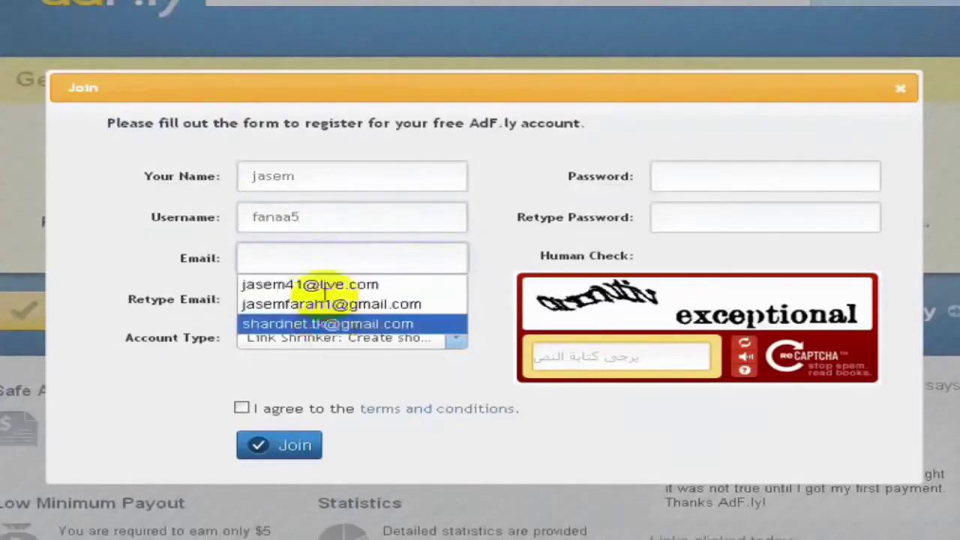
pyautogui.click(328, 323)
pyautogui.click(325, 295)
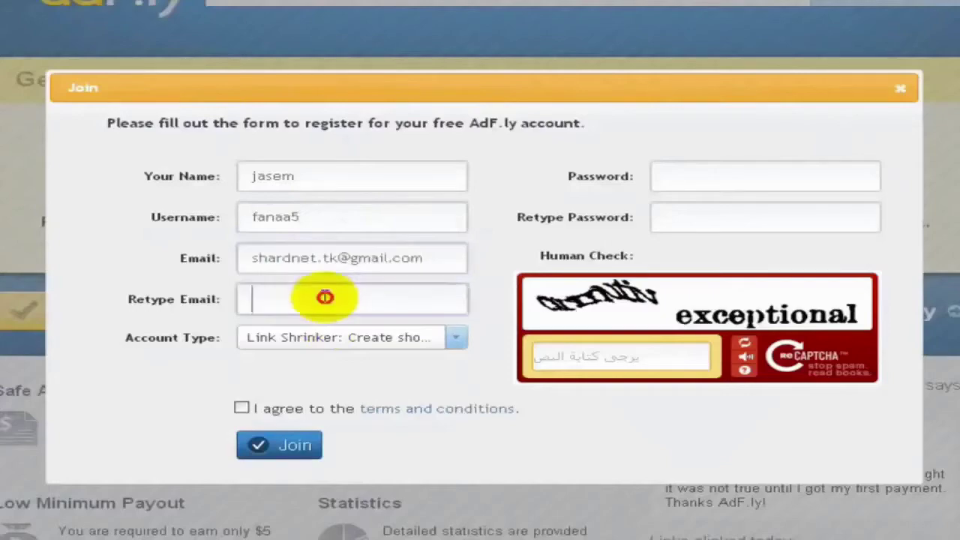
pyautogui.rightClick(390, 306)
pyautogui.click(350, 405)
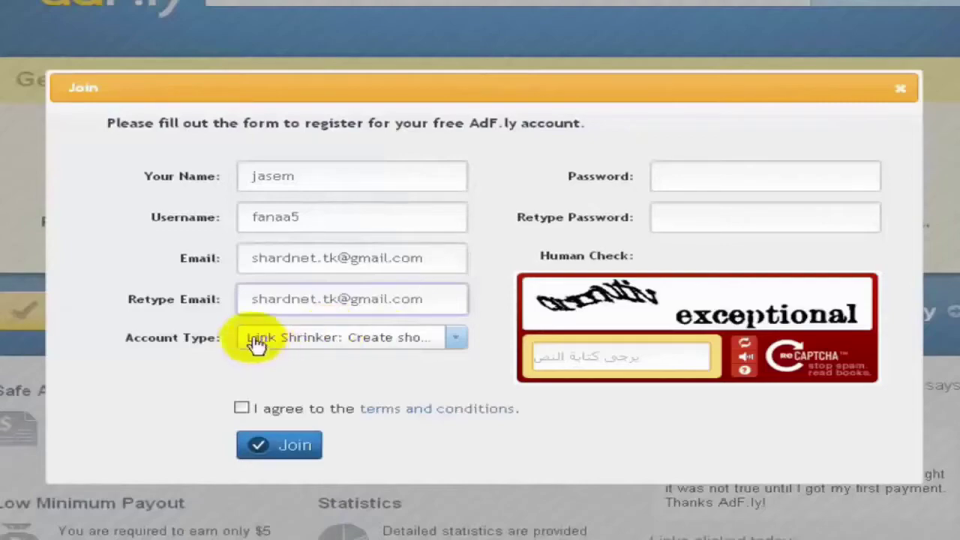
pyautogui.click(241, 407)
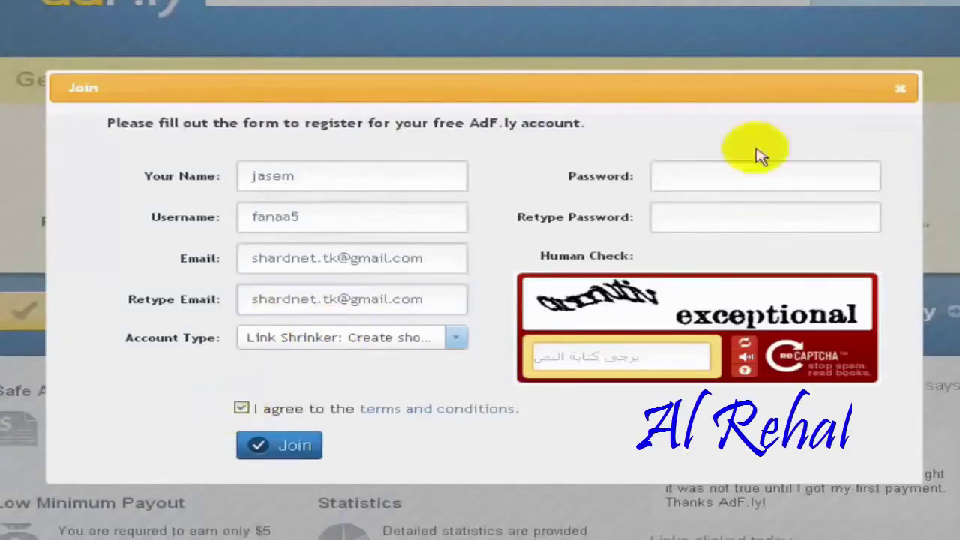
# Enter the account password and repeat it in the retype password field.
pyautogui.click(705, 175)
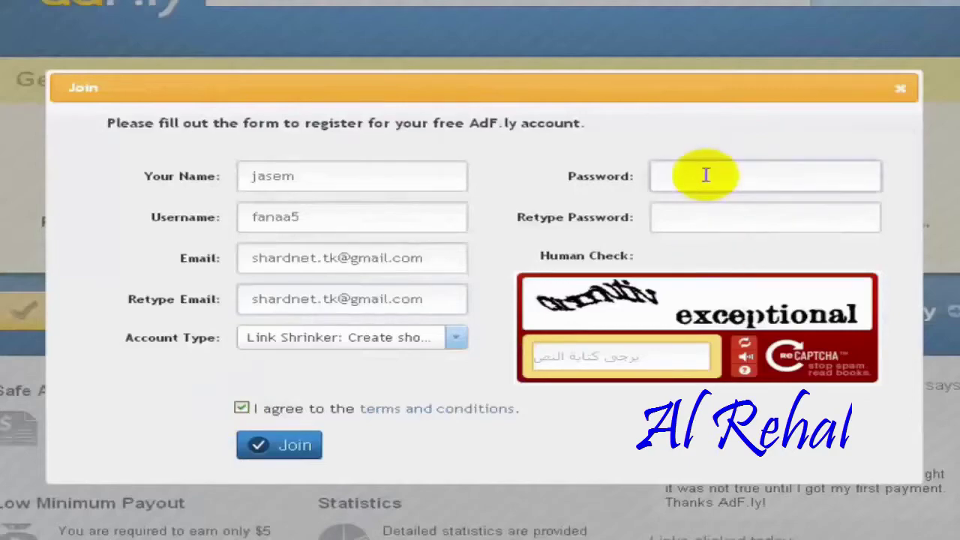
pyautogui.write('a')
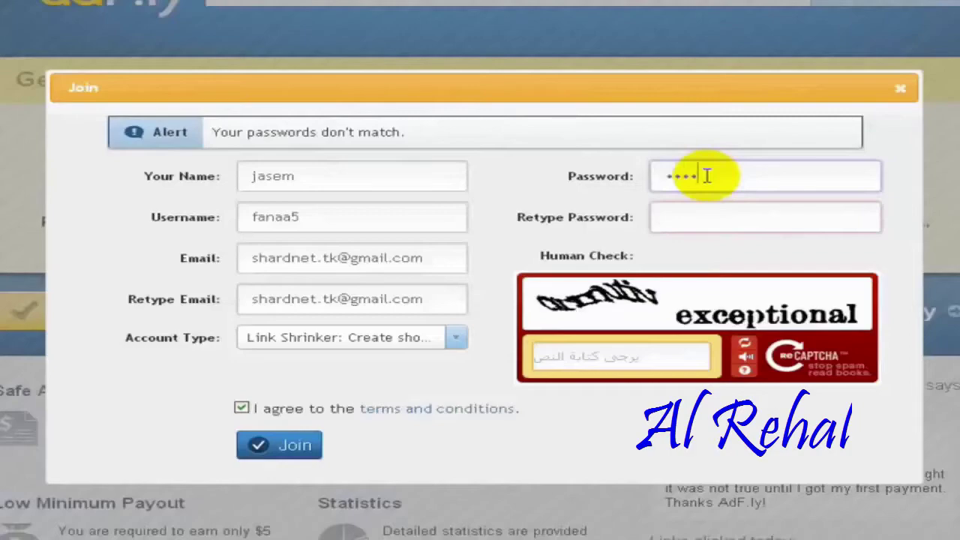
pyautogui.write('aaa')
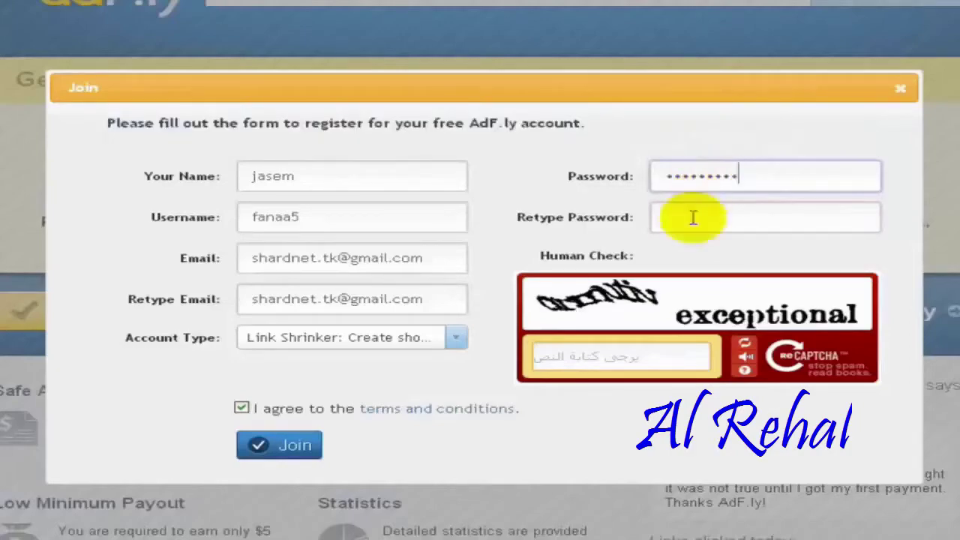
pyautogui.click(693, 219)
pyautogui.write('a')
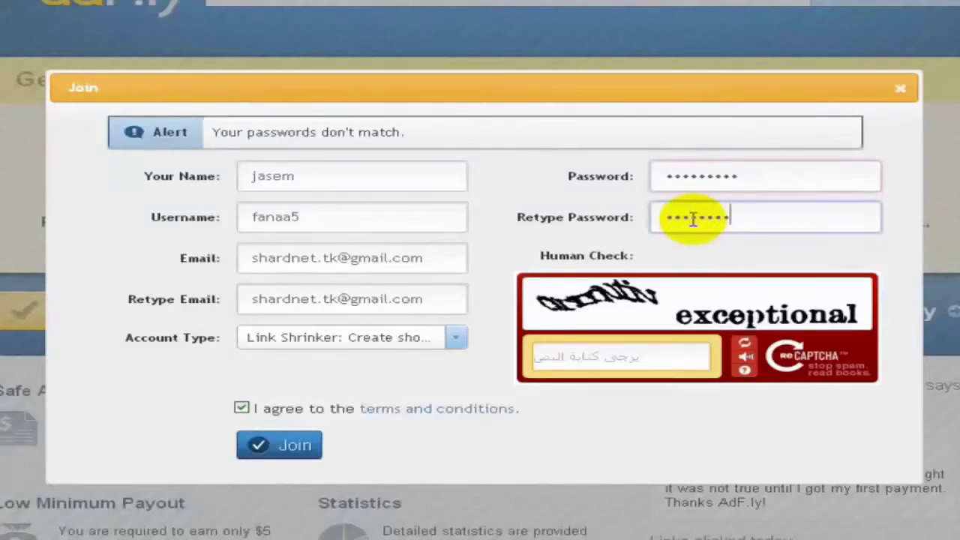
pyautogui.write('aa')
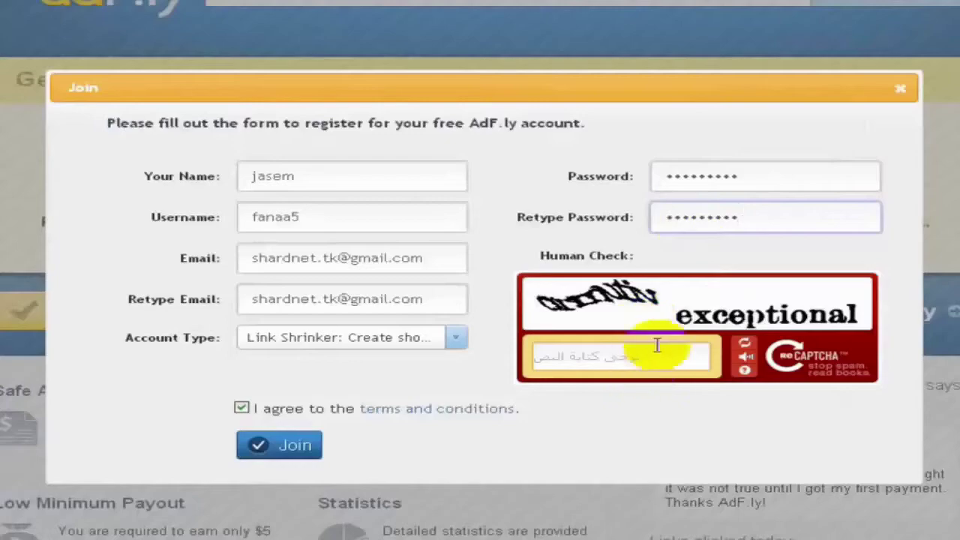
# Refresh the human check until it is legible, enter its words and submit the registration.
pyautogui.click(746, 345)
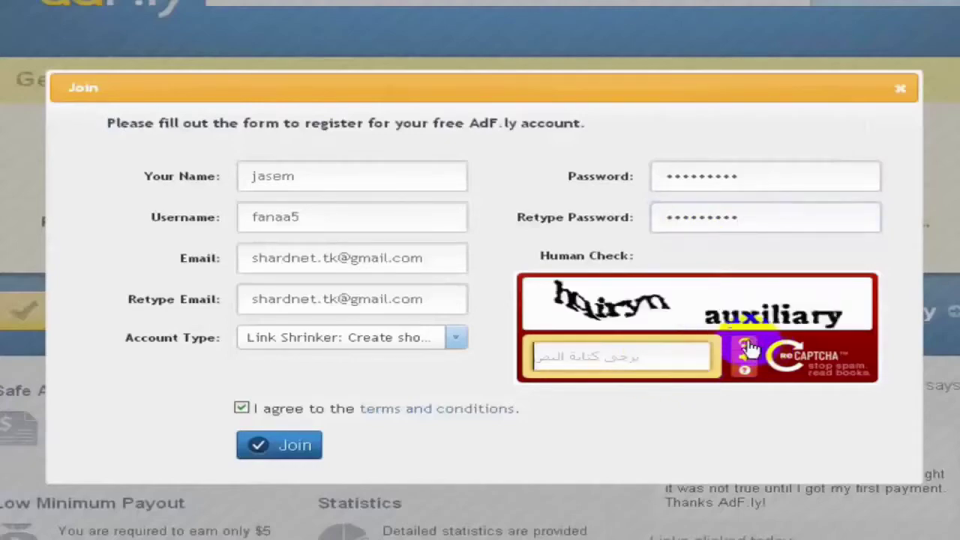
pyautogui.click(746, 347)
pyautogui.click(748, 347)
pyautogui.click(658, 356)
pyautogui.write('his chum')
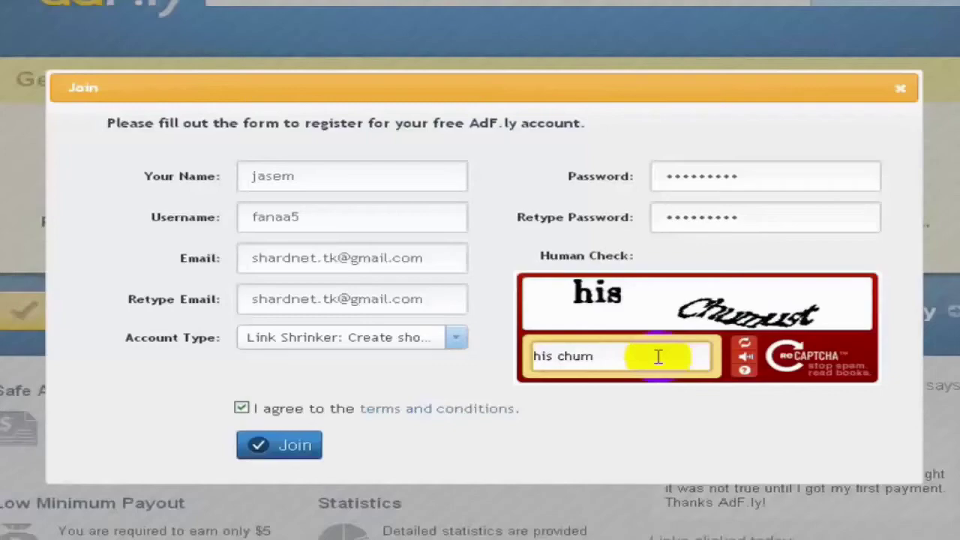
pyautogui.write('ust')
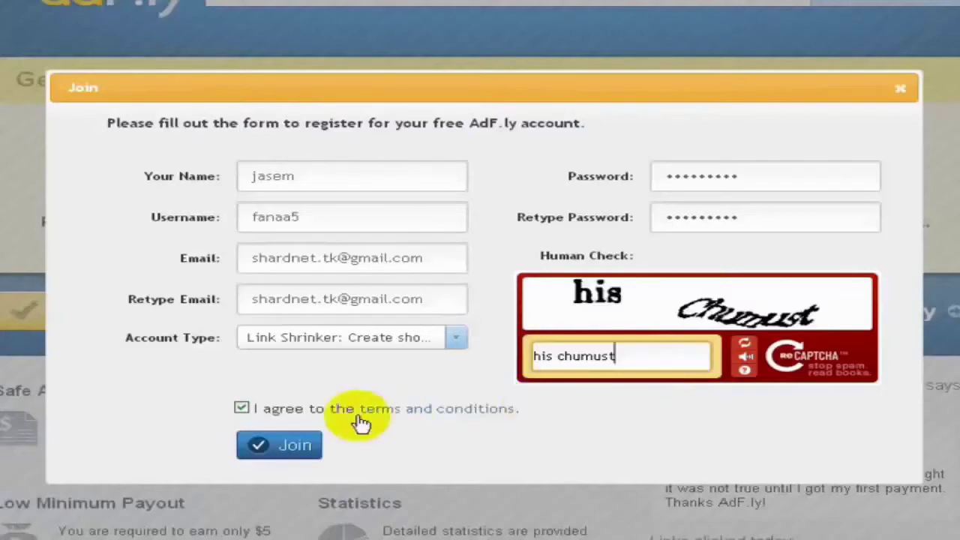
pyautogui.click(274, 446)
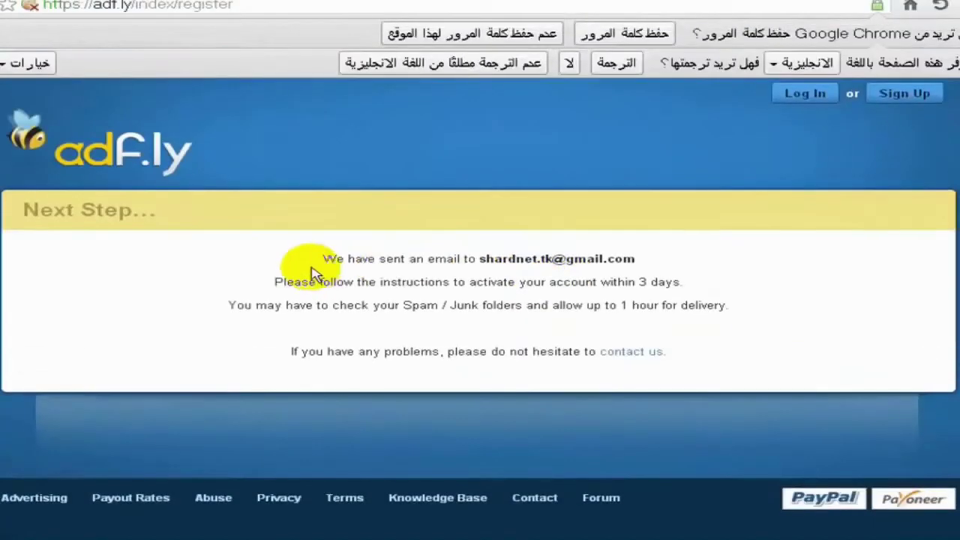
# Switch to the Gmail inbox and open the "Account Confirmation with AdF.ly" message.
pyautogui.moveTo(317, 262); pyautogui.dragTo(435, 281)
pyautogui.click(420, 275)
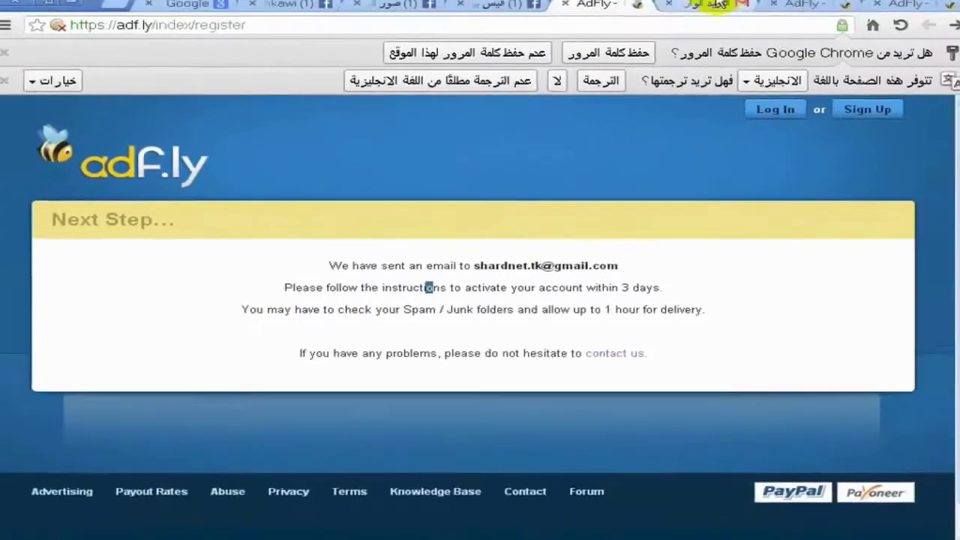
pyautogui.click(713, 8)
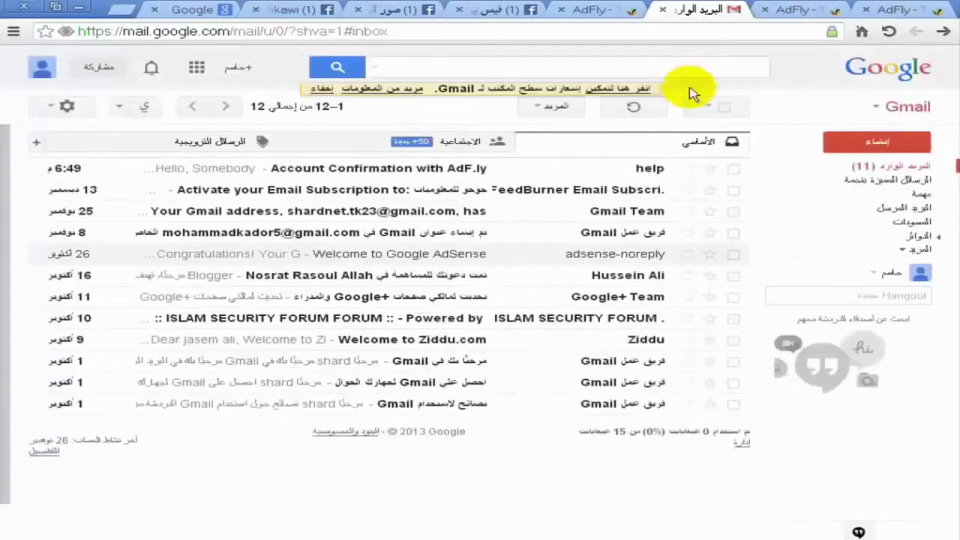
pyautogui.click(886, 31)
pyautogui.click(604, 169)
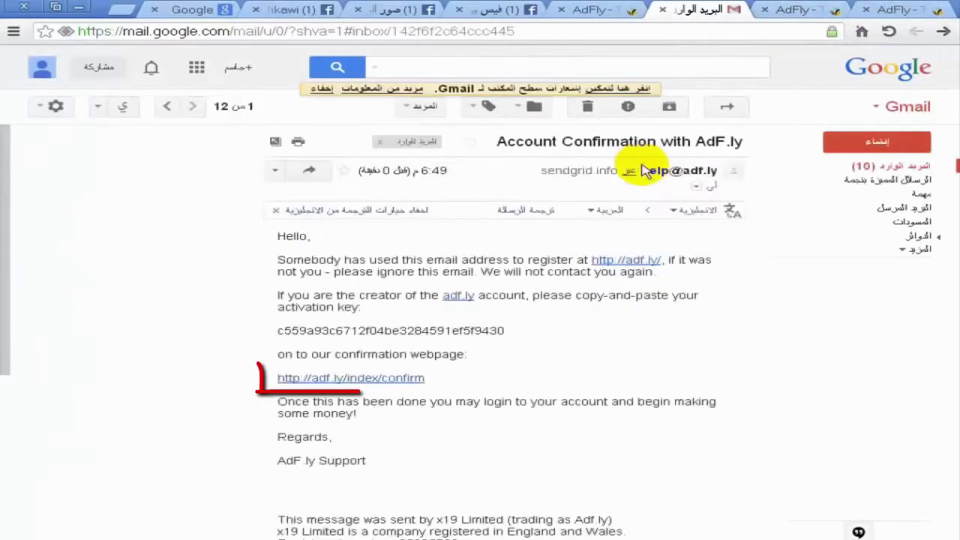
# Open the adf.ly/index/confirm link from the message in a new tab and show that page.
pyautogui.rightClick(380, 380)
pyautogui.click(379, 384)
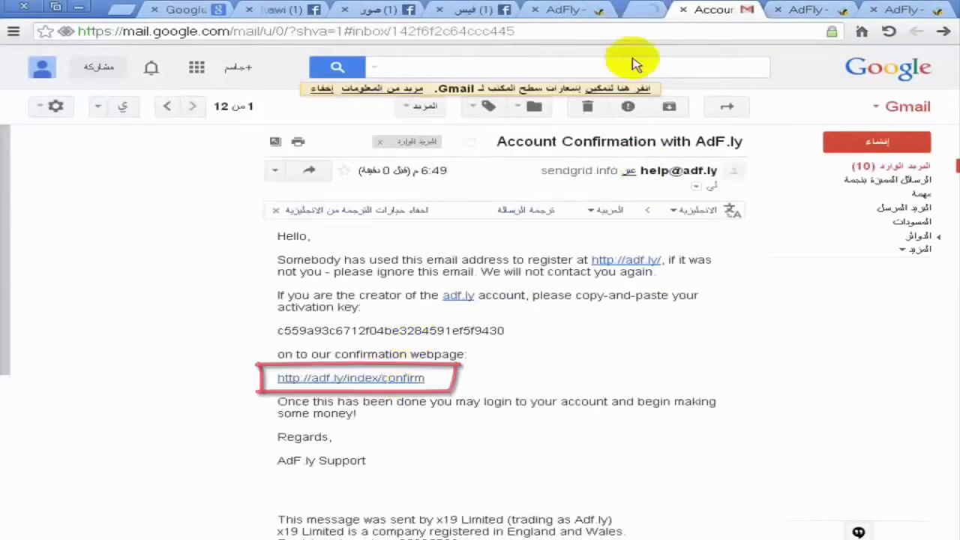
pyautogui.click(643, 9)
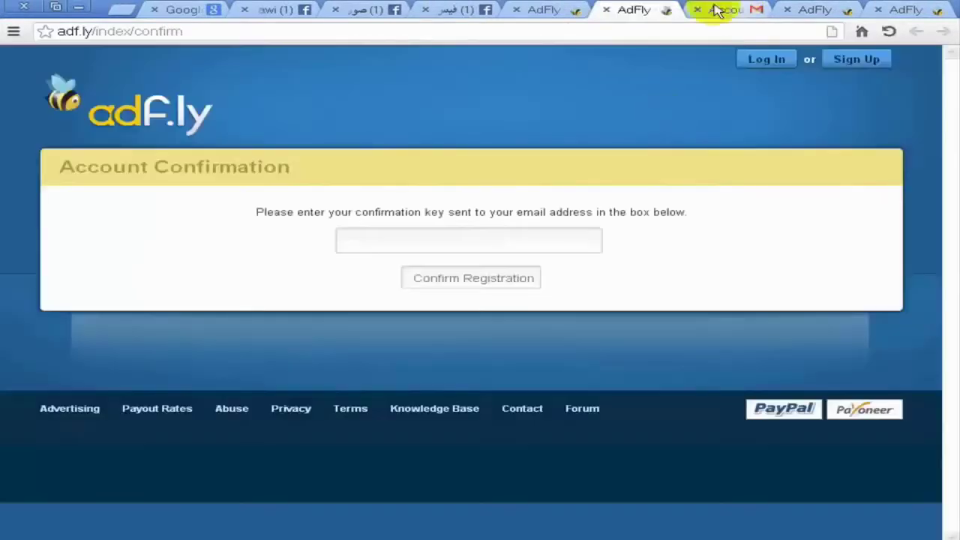
# Return to the confirmation e-mail and copy the activation key.
pyautogui.click(708, 9)
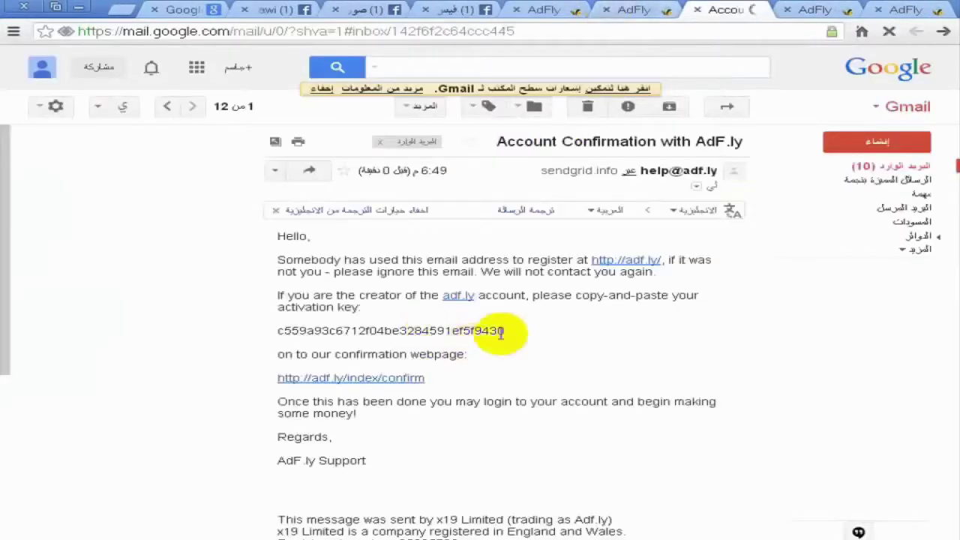
pyautogui.moveTo(513, 333)
pyautogui.mouseDown()
pyautogui.moveTo(285, 330)
pyautogui.moveTo(503, 327)
pyautogui.mouseUp()
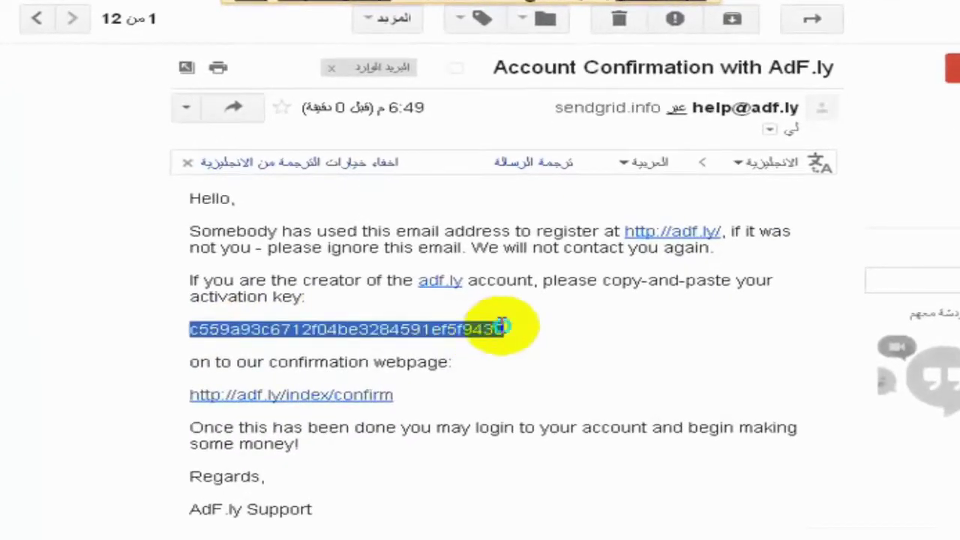
pyautogui.rightClick(503, 327)
pyautogui.click(483, 341)
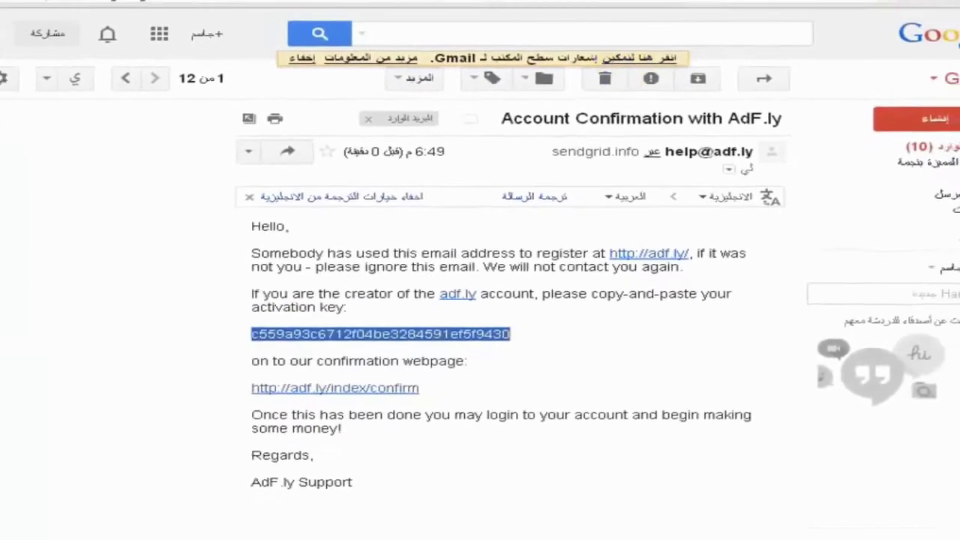
# Paste the activation key into the Account Confirmation page and confirm the registration.
pyautogui.click(641, 10)
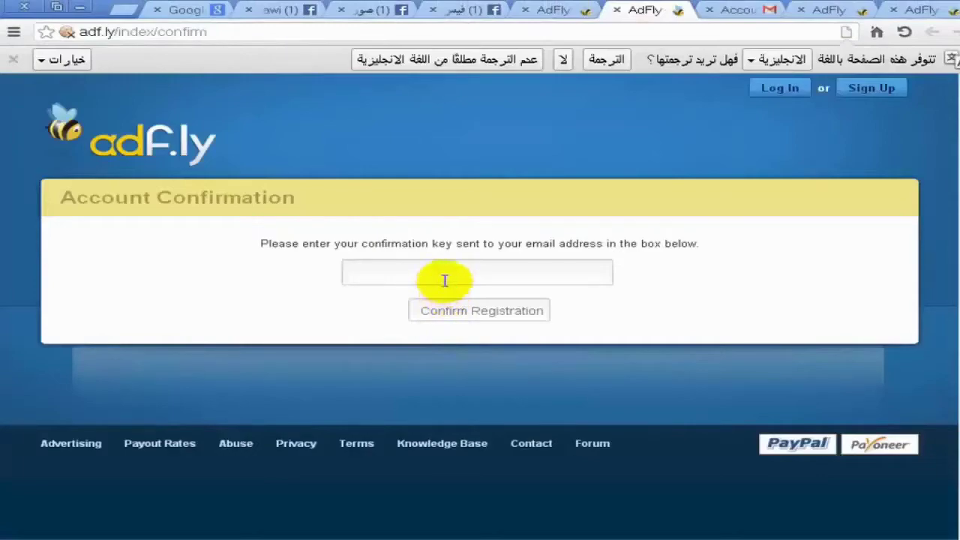
pyautogui.rightClick(444, 281)
pyautogui.click(409, 367)
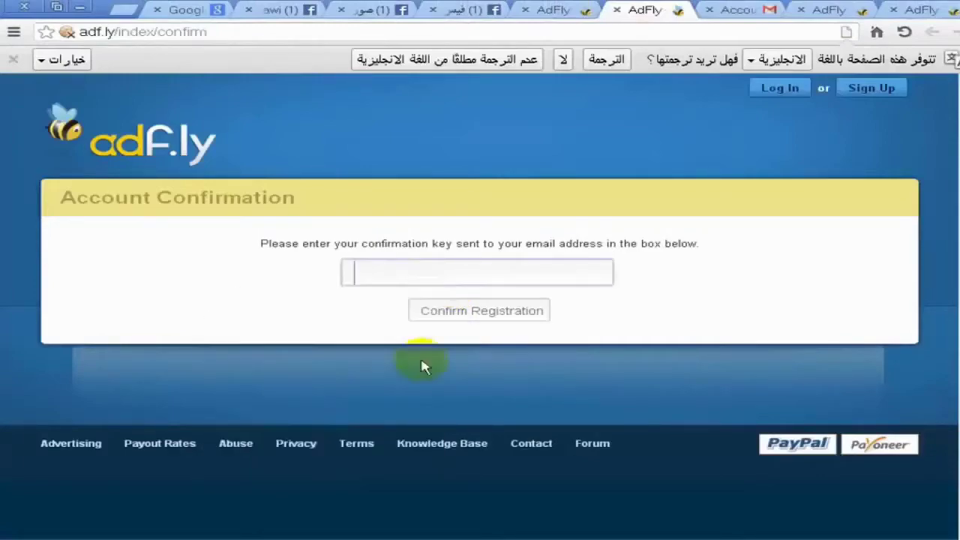
pyautogui.click(490, 315)
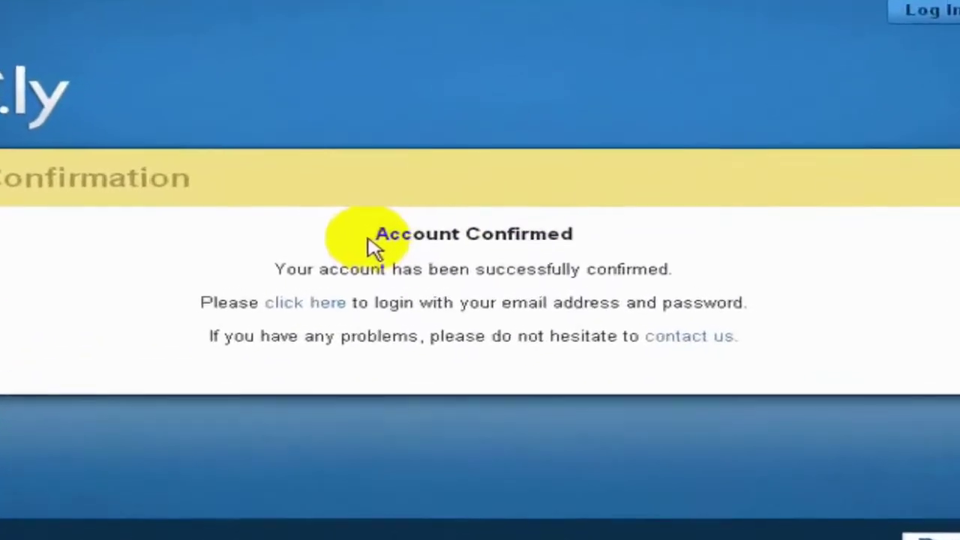
# Open the login page from the account confirmation and log in with the registered e-mail address and account password.
pyautogui.moveTo(414, 235); pyautogui.dragTo(602, 235)
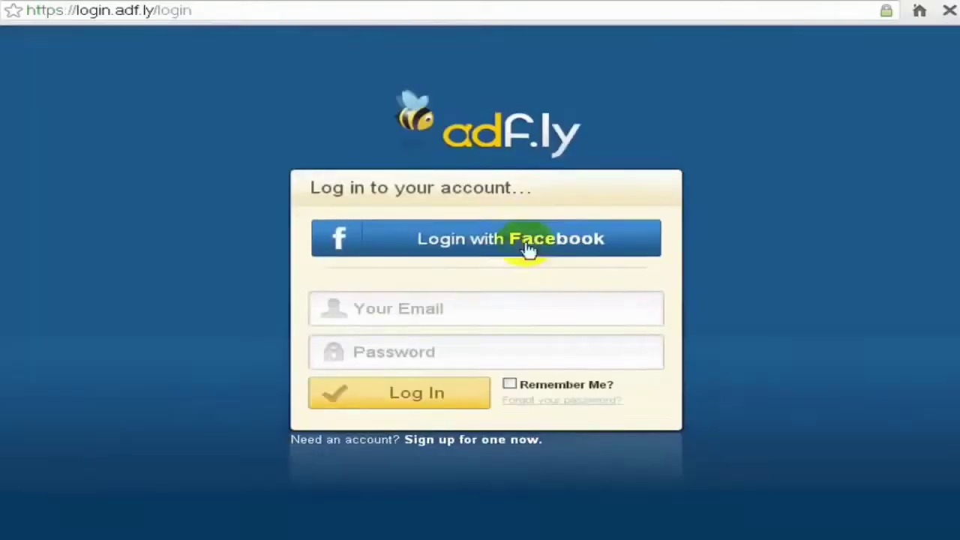
pyautogui.click(480, 339)
pyautogui.write('s')
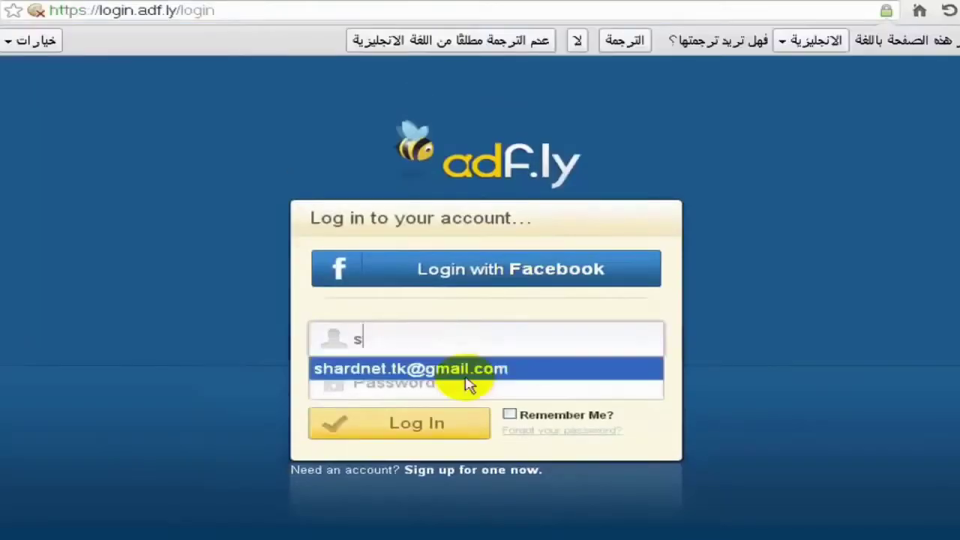
pyautogui.click(364, 368)
pyautogui.click(390, 380)
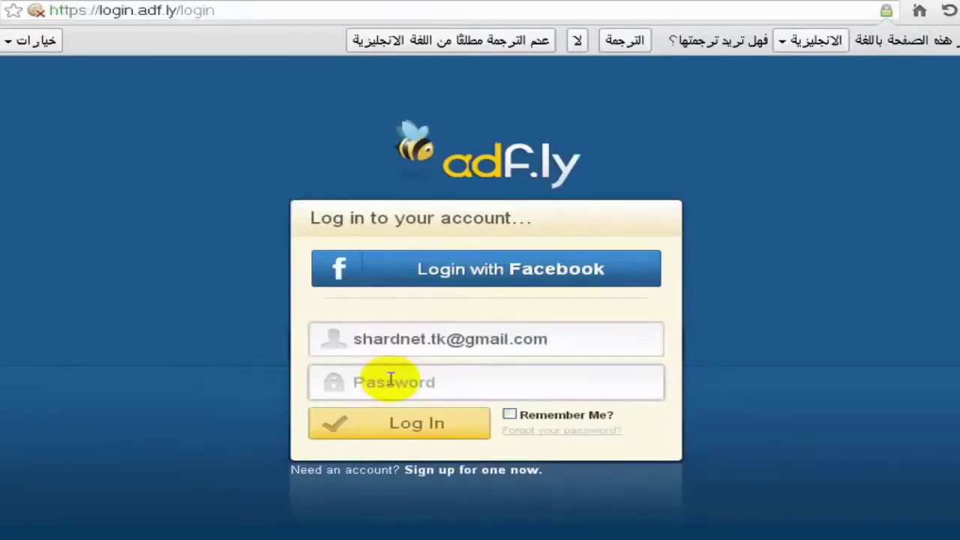
pyautogui.write('*')
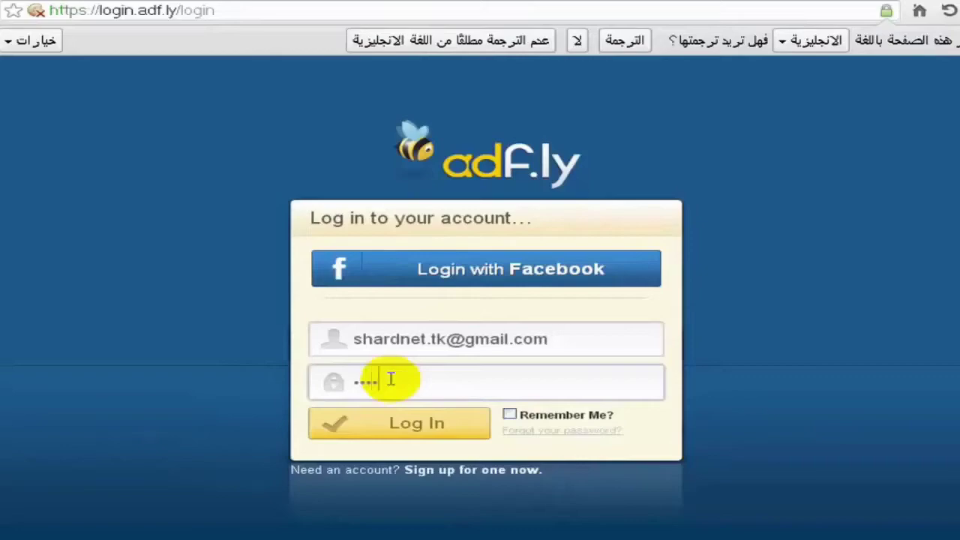
pyautogui.write('********')
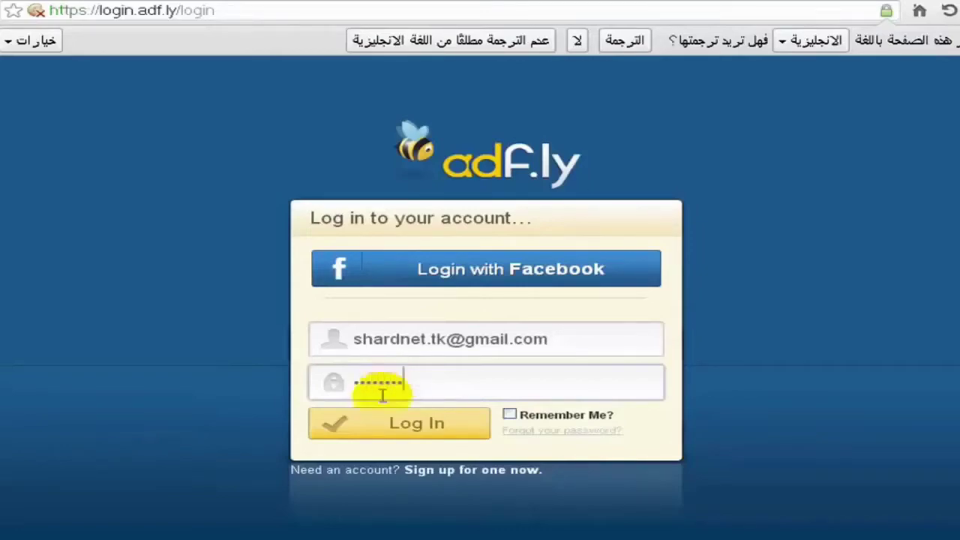
pyautogui.click(405, 424)
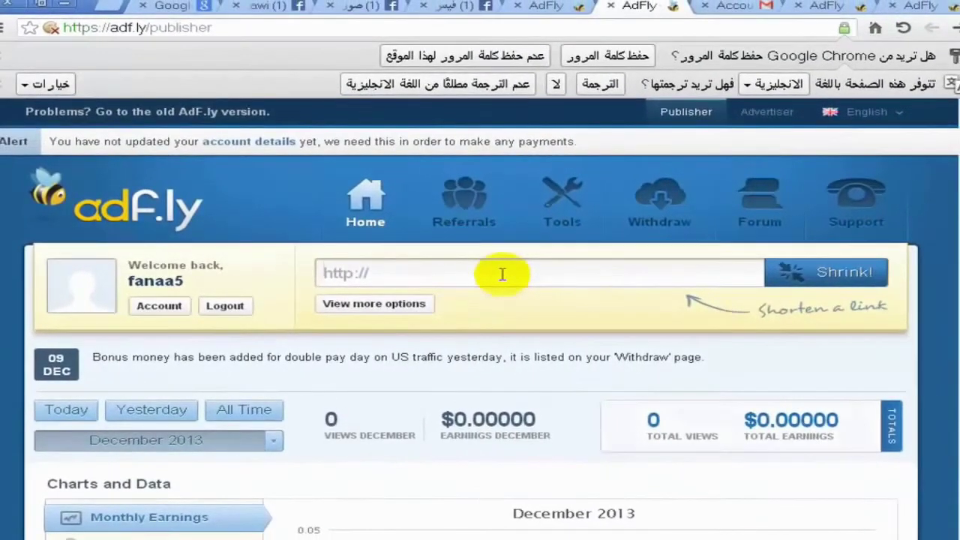
pyautogui.click(502, 274)
pyautogui.write('www.google')
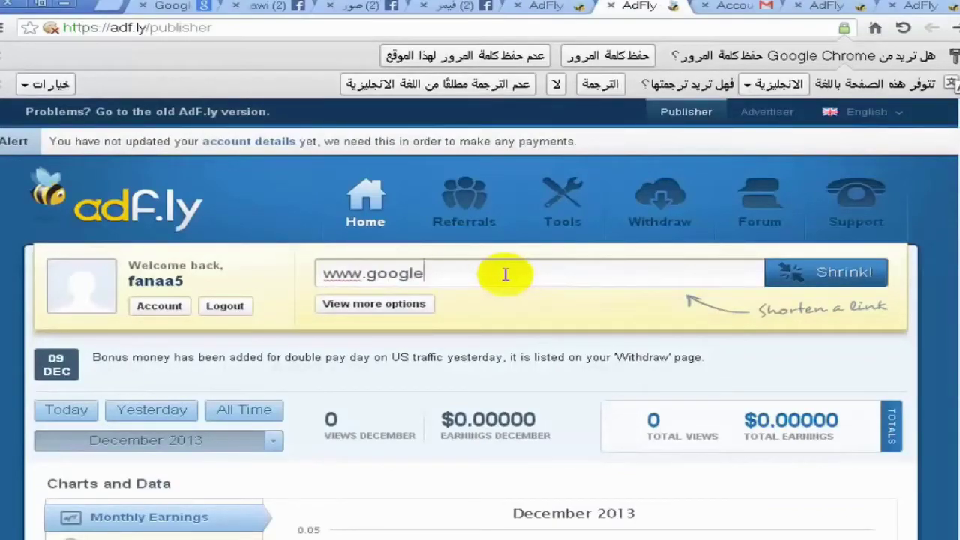
pyautogui.write('.com')
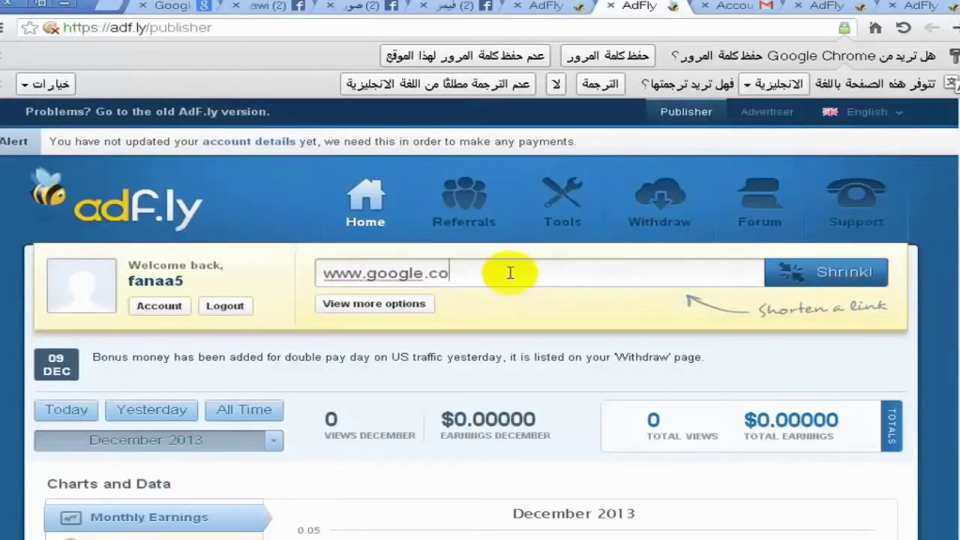
pyautogui.click(818, 278)
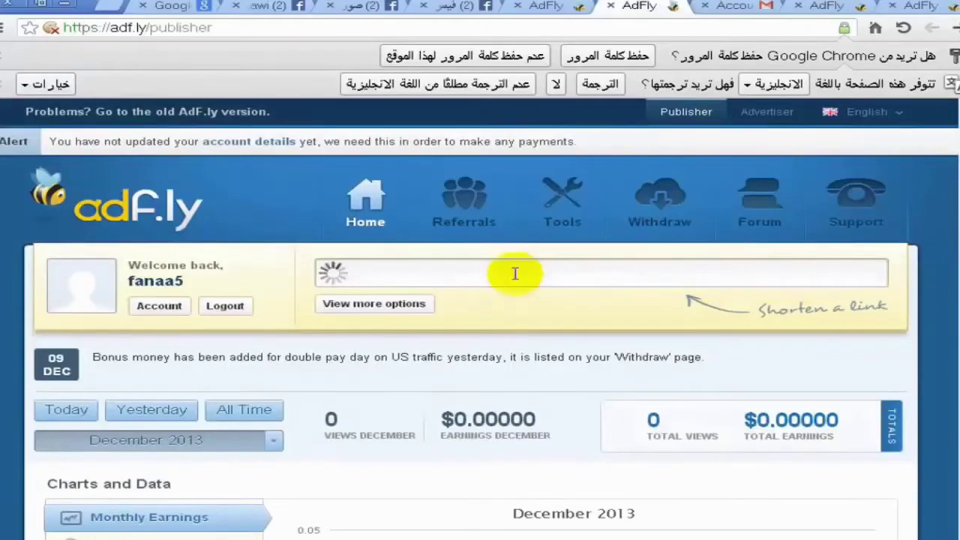
pyautogui.moveTo(525, 273); pyautogui.dragTo(334, 274)
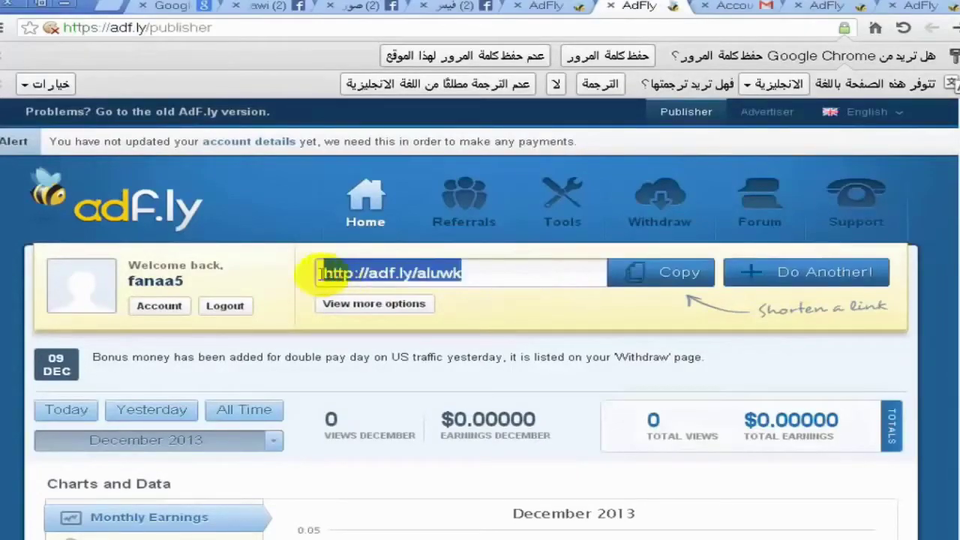
pyautogui.rightClick(337, 274)
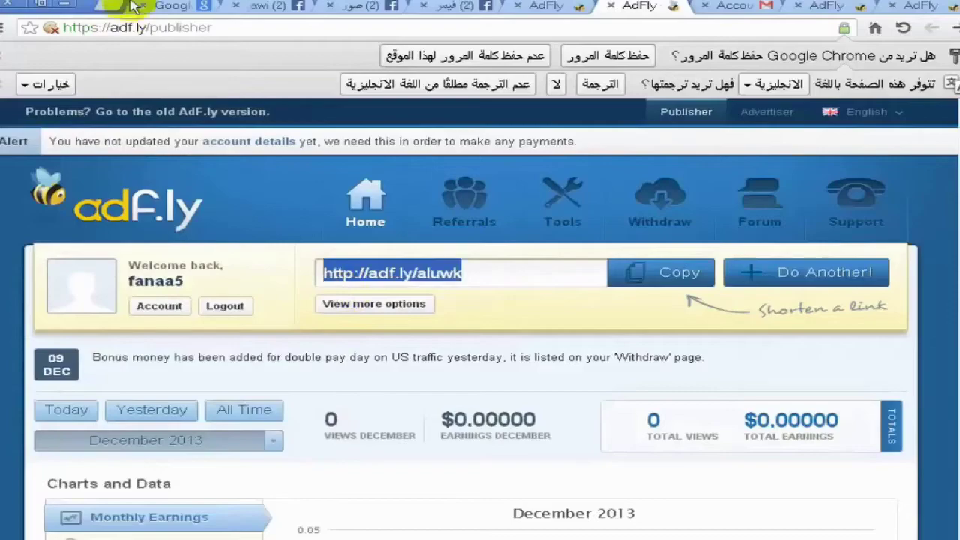
pyautogui.click(119, 8)
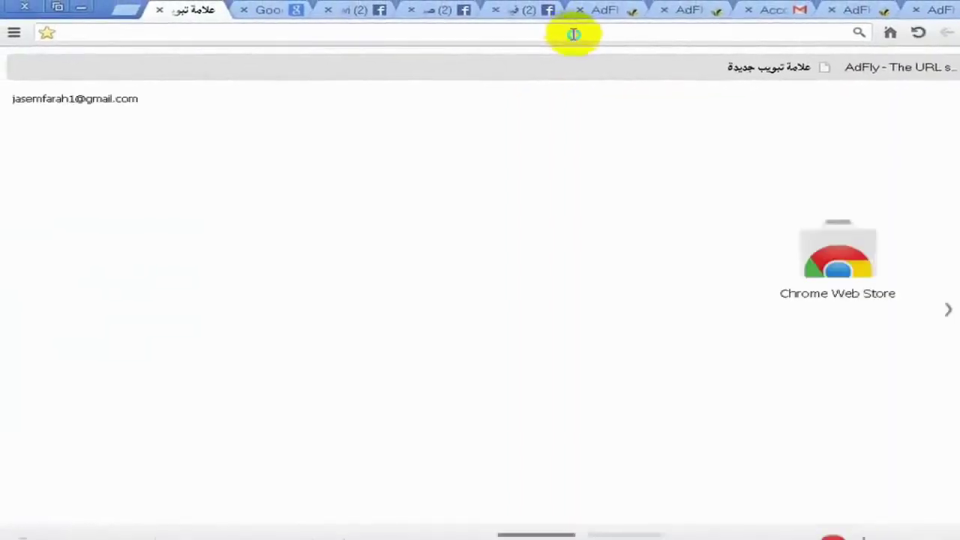
pyautogui.rightClick(565, 30)
pyautogui.click(533, 99)
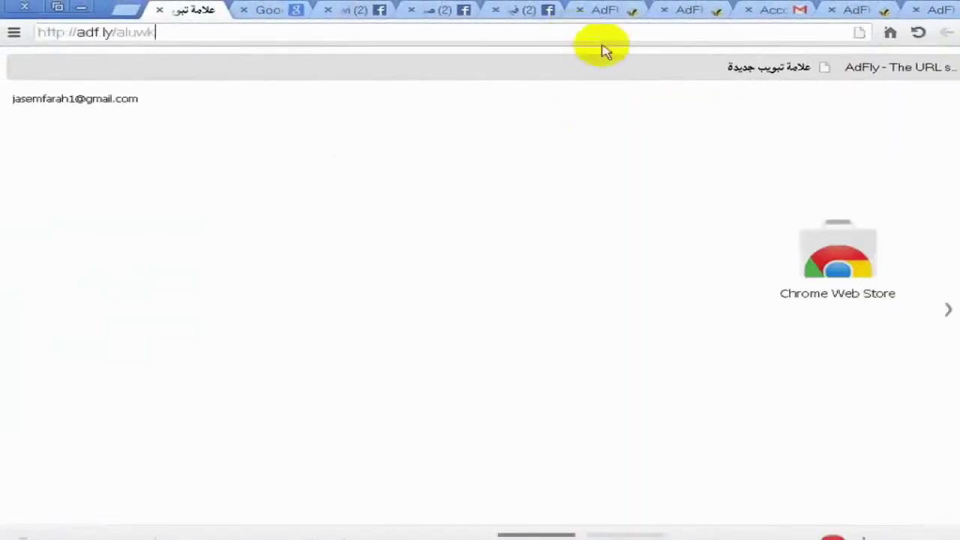
pyautogui.press('Return')
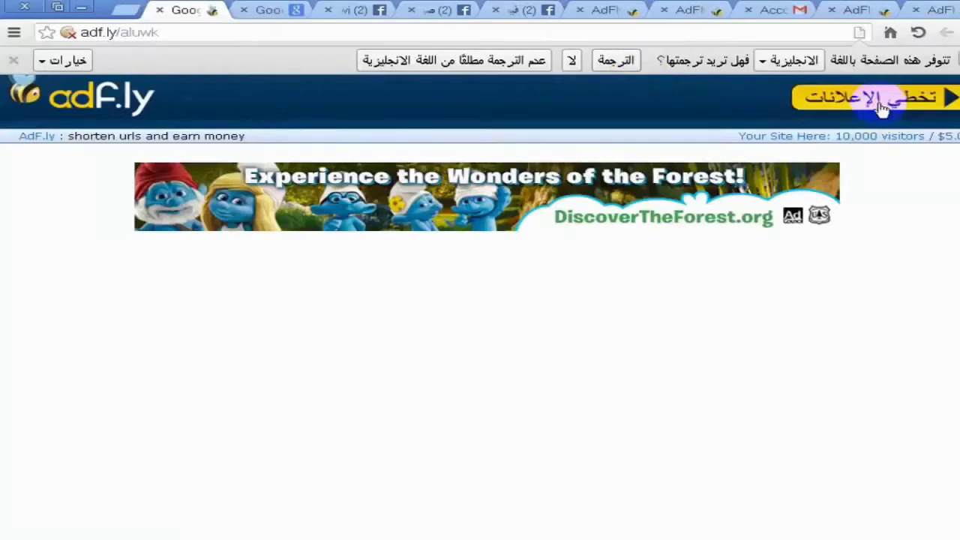
pyautogui.click(881, 105)
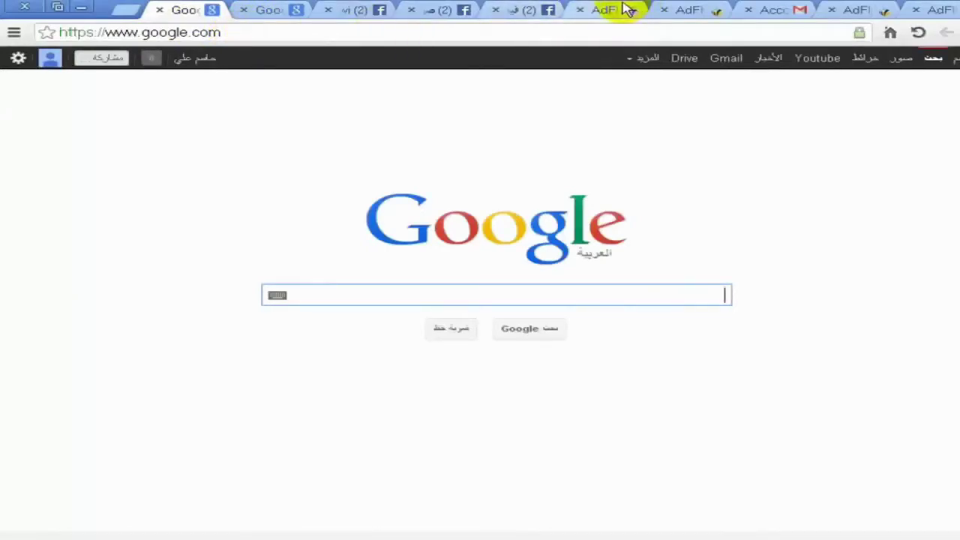
# Return to the AdF.ly publisher page and check the December views and earnings figures.
pyautogui.click(691, 9)
pyautogui.scroll(-1, 440, 360)
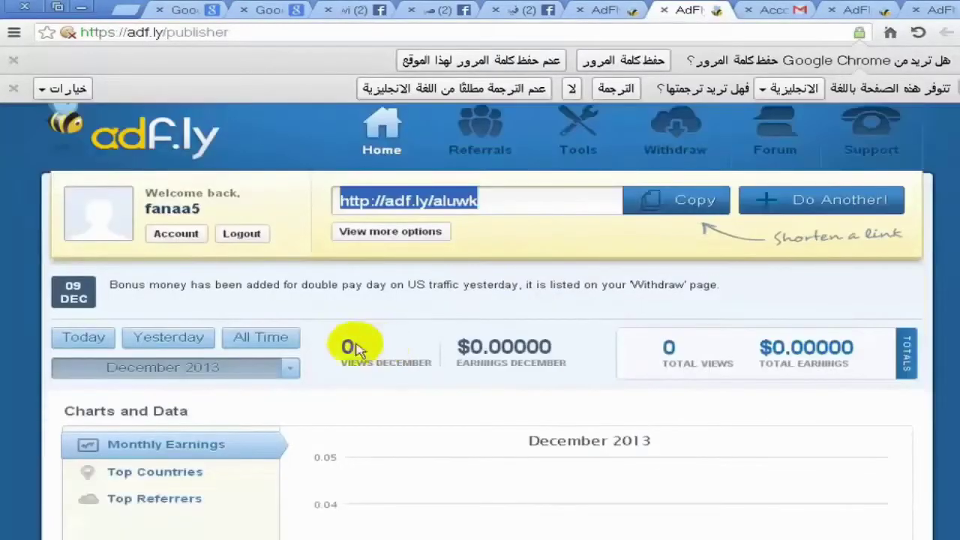
pyautogui.doubleClick(345, 346)
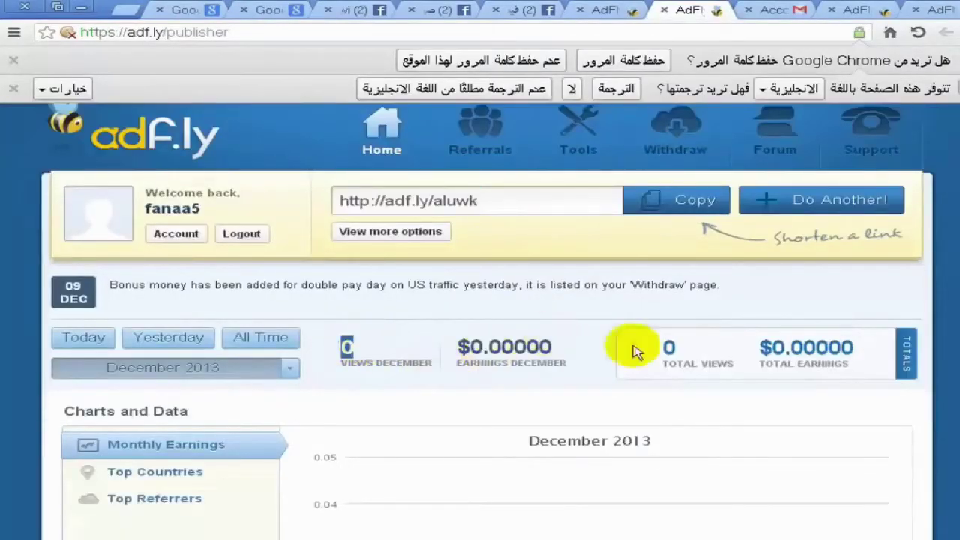
pyautogui.moveTo(540, 346); pyautogui.dragTo(439, 365)
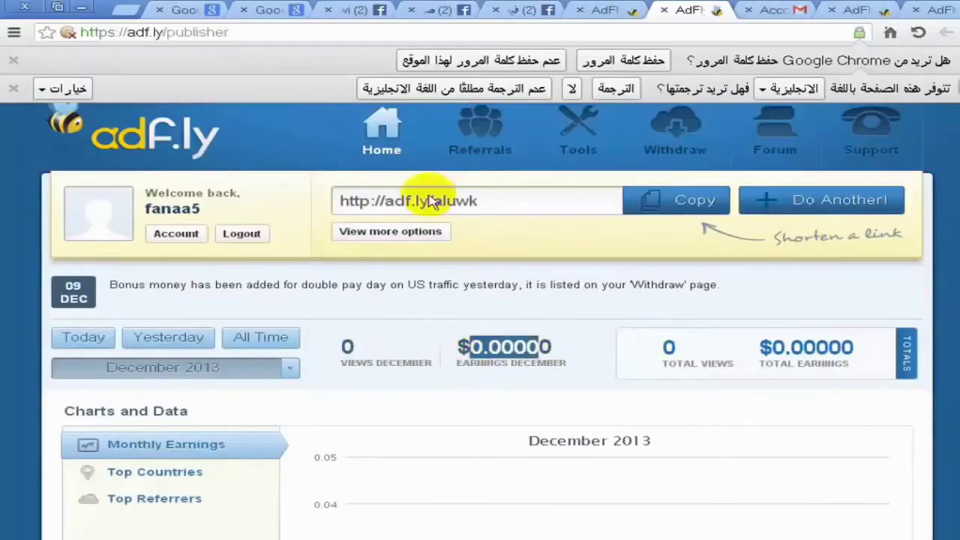
# Reload the publisher page and decline the browser's offer to translate it.
pyautogui.scroll(1, 587, 221)
pyautogui.click(918, 32)
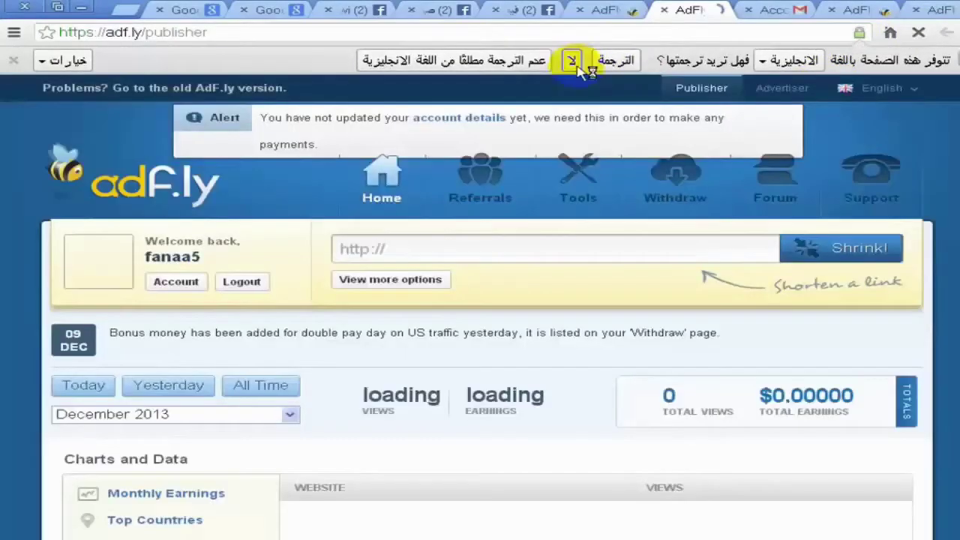
pyautogui.click(578, 66)
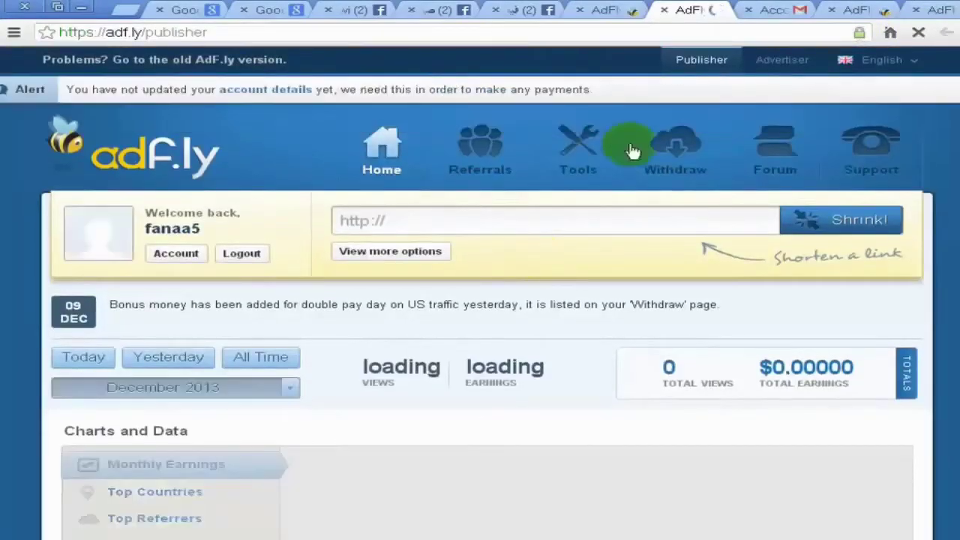
# Examine the December 2013 Monthly Earnings chart and the Your Links list.
pyautogui.scroll(-1, 600, 188)
pyautogui.scroll(-3, 440, 290)
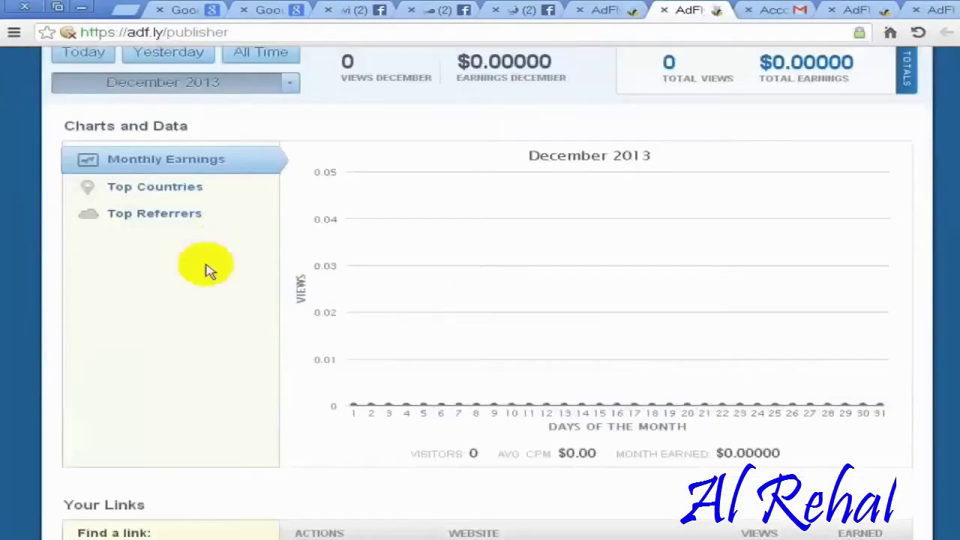
pyautogui.scroll(-2, 210, 255)
pyautogui.scroll(1, 214, 225)
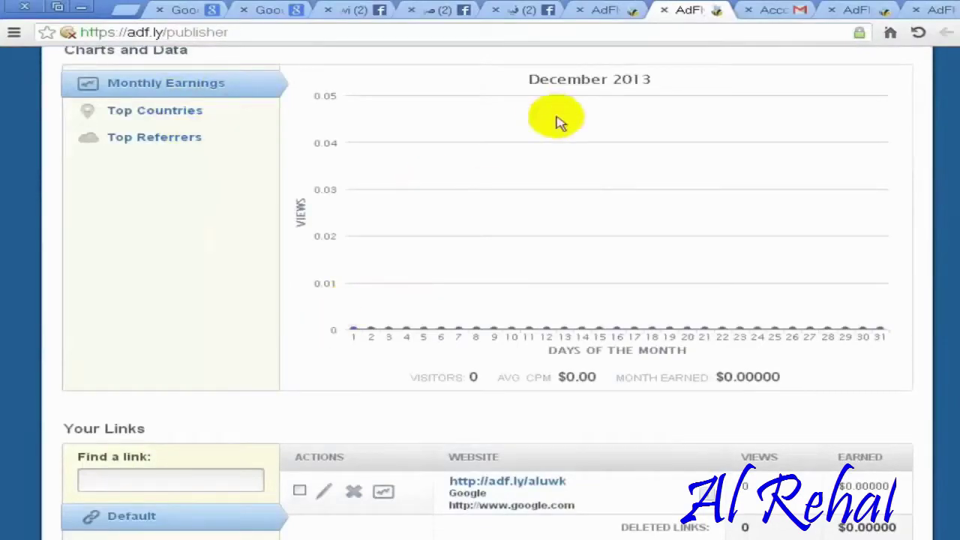
pyautogui.scroll(1, 538, 225)
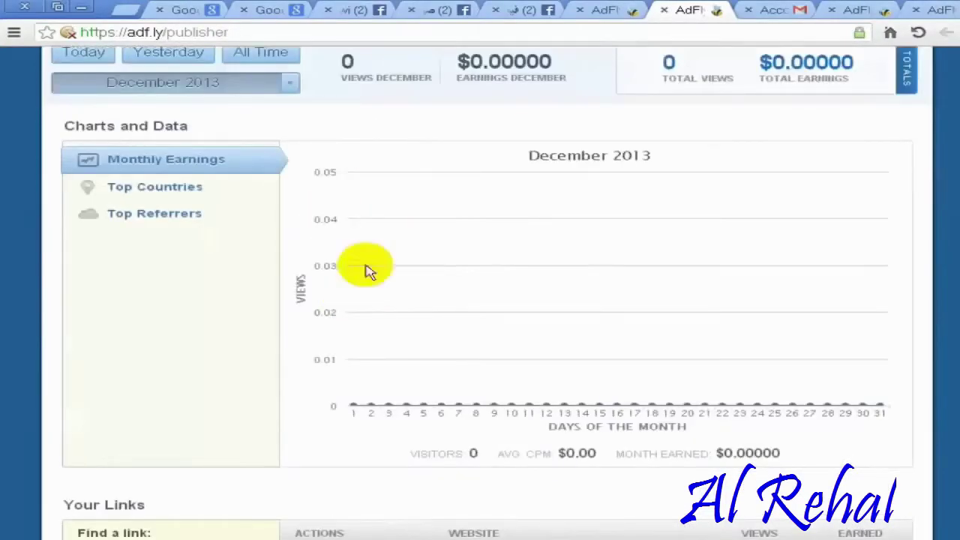
# View the Top Countries and Top Referrers statistics and check the short link's entry under Your Links.
pyautogui.click(150, 191)
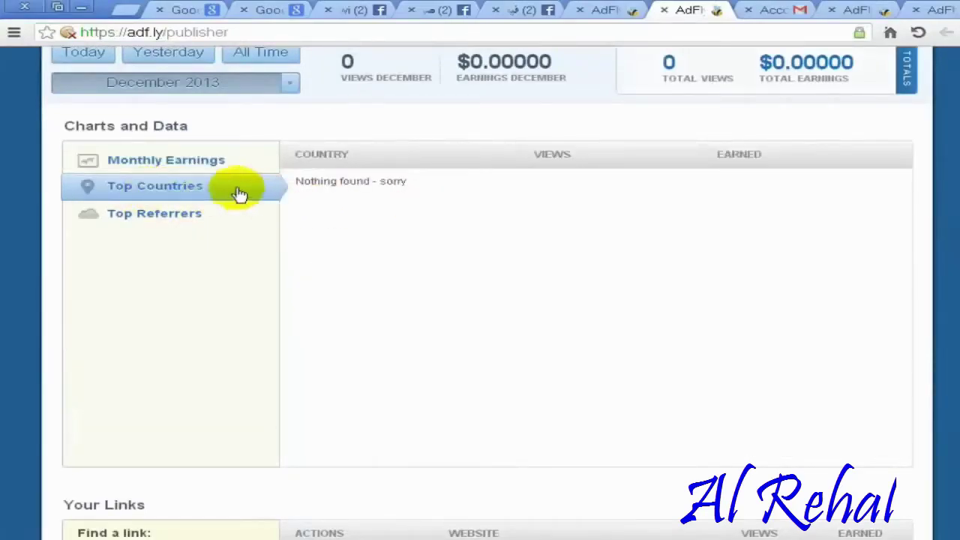
pyautogui.click(167, 217)
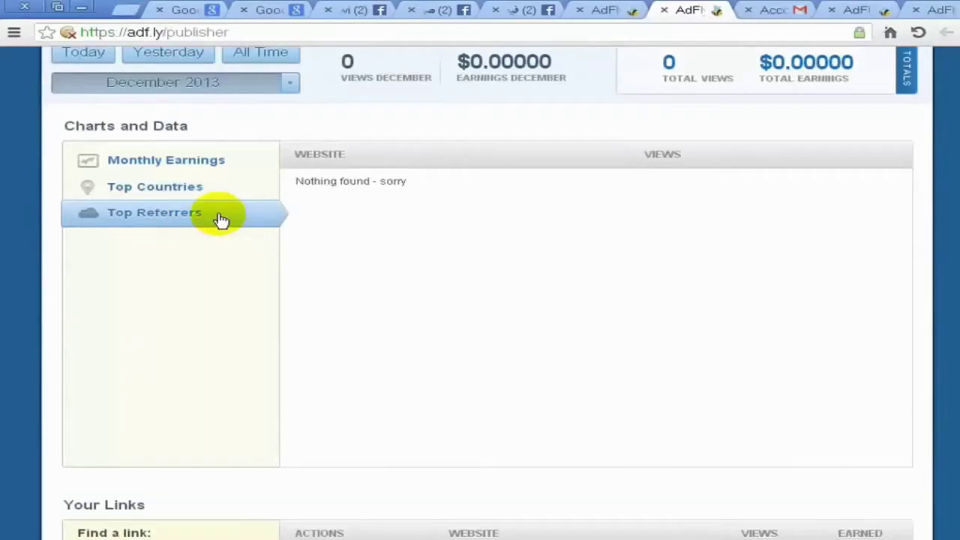
pyautogui.scroll(-2, 284, 248)
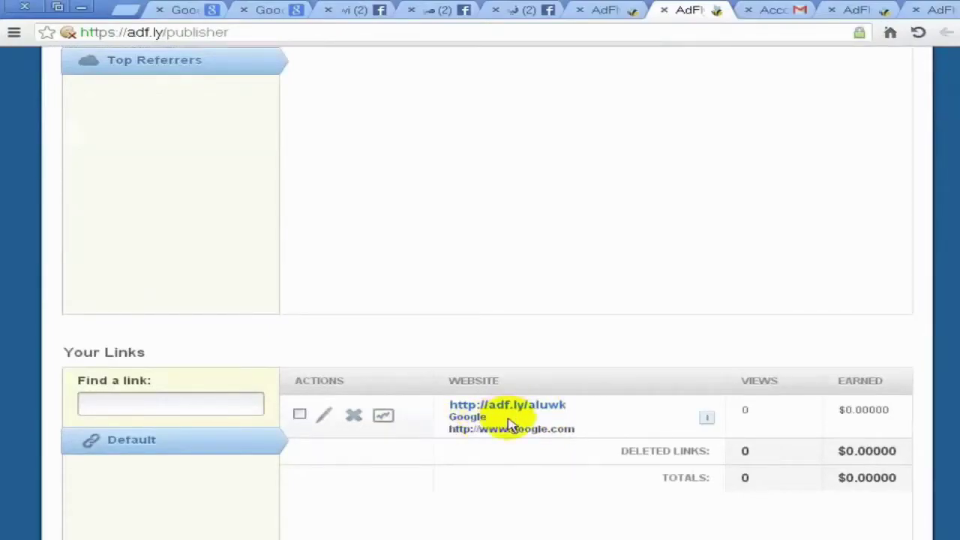
pyautogui.scroll(6, 510, 423)
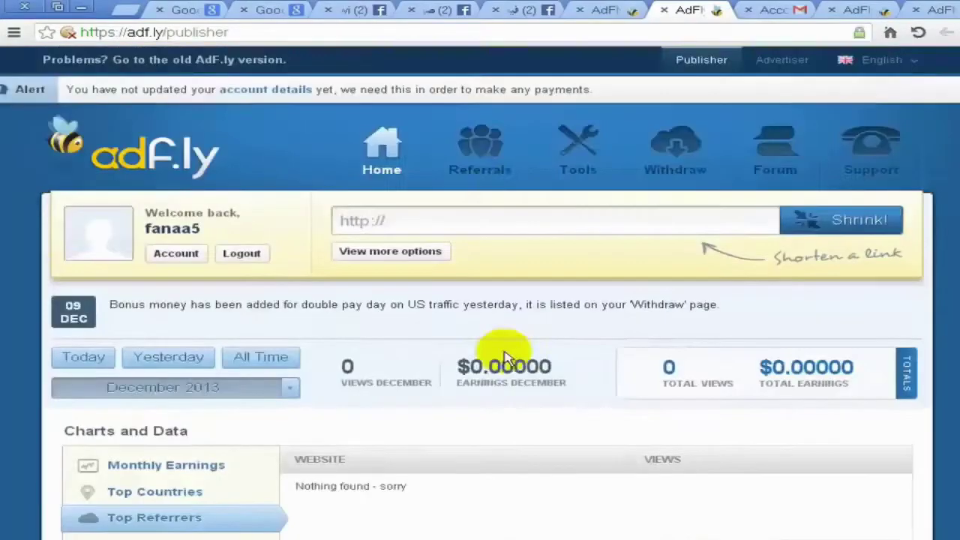
# Open the Tools page and show its Google Analytics tool followed by the Full Page Script.
pyautogui.click(579, 153)
pyautogui.scroll(-2, 247, 214)
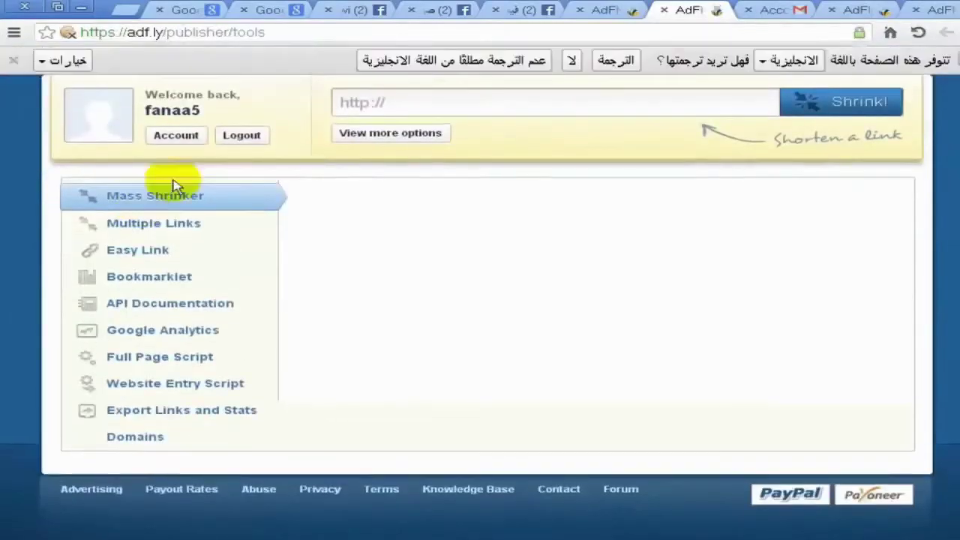
pyautogui.click(169, 330)
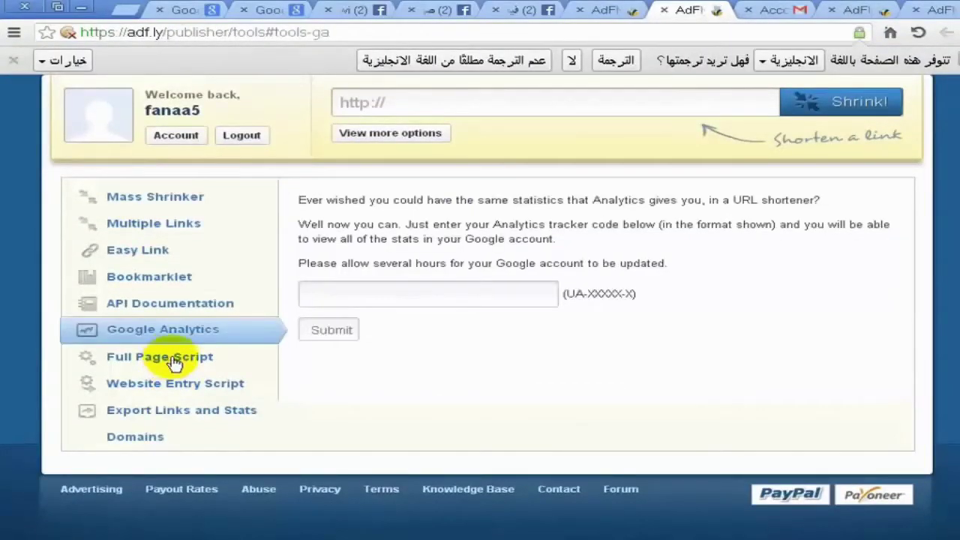
pyautogui.click(175, 358)
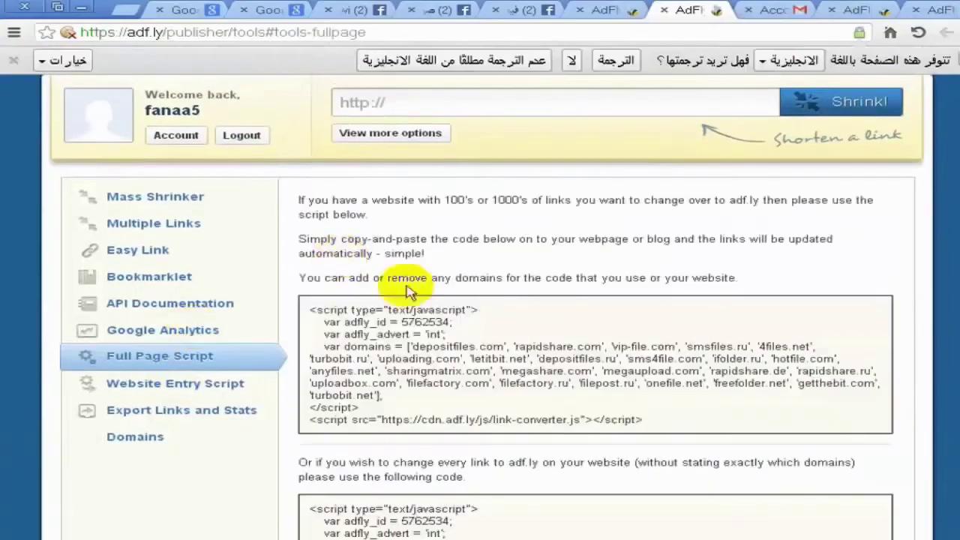
# Highlight the two Full Page Script code blocks and read the instructions for banner advertising below them.
pyautogui.scroll(-2, 456, 319)
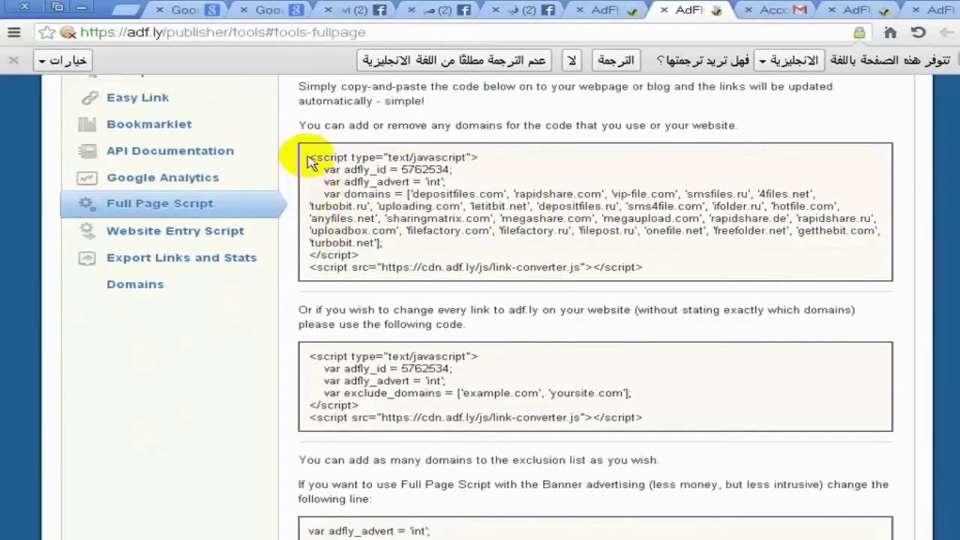
pyautogui.moveTo(313, 156); pyautogui.dragTo(665, 266)
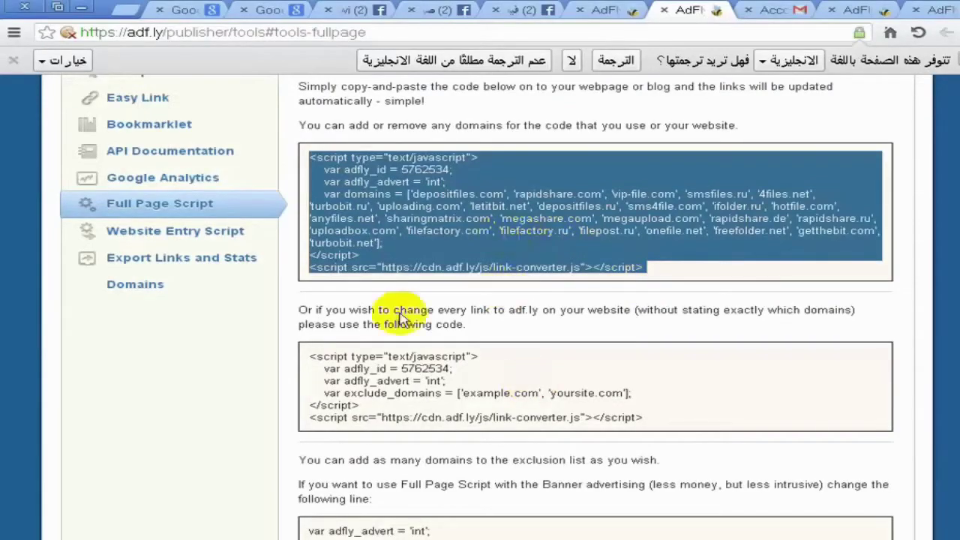
pyautogui.moveTo(308, 354); pyautogui.dragTo(611, 421)
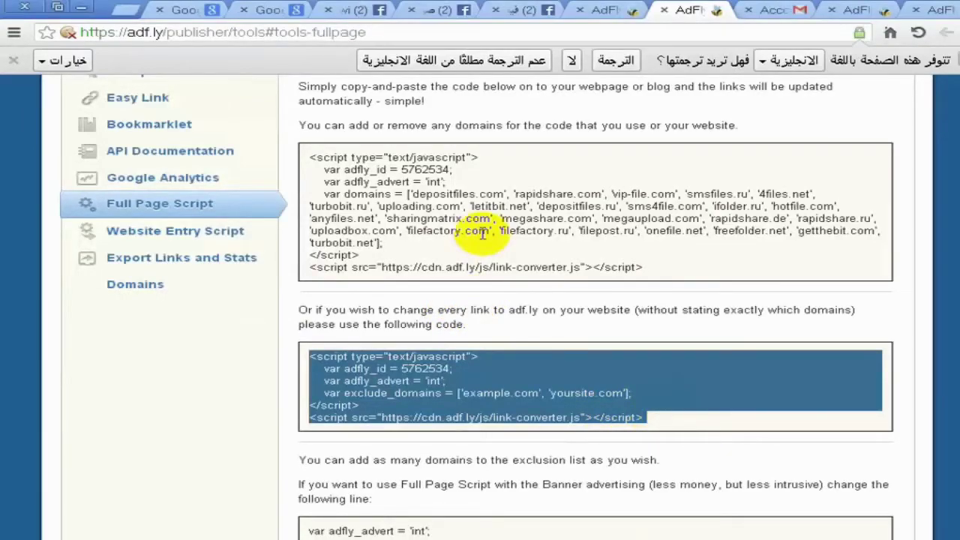
pyautogui.scroll(-2, 482, 238)
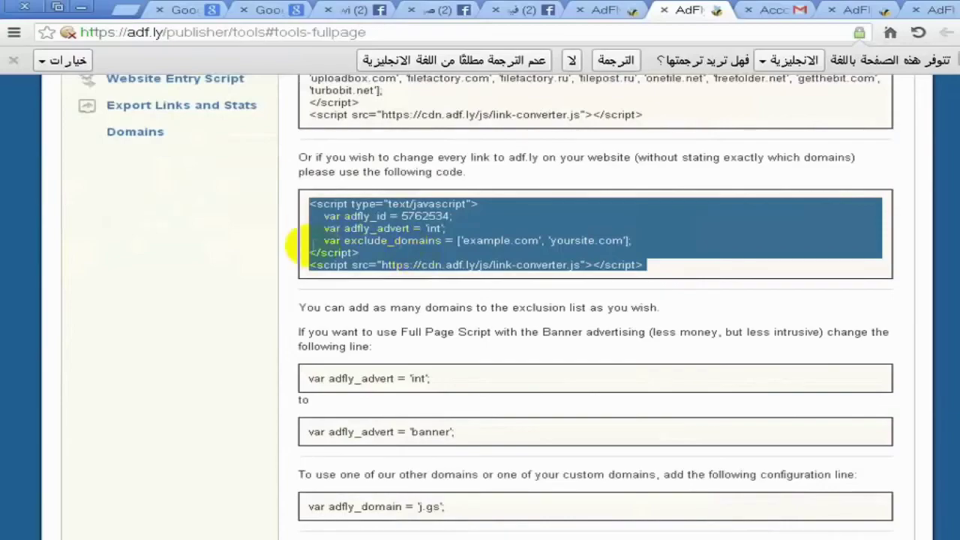
# Open the Referrals page and point out the account's referral link.
pyautogui.scroll(2, 297, 244)
pyautogui.click(146, 275)
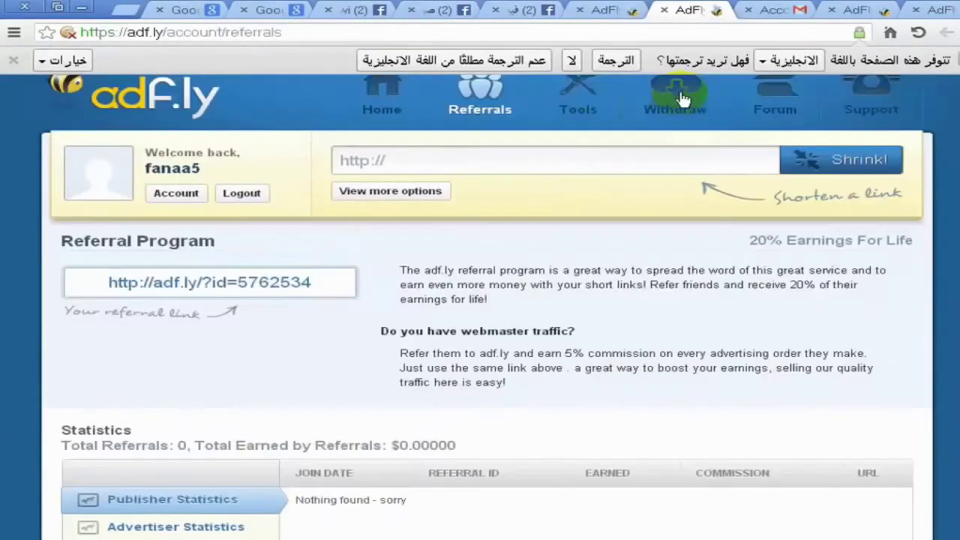
# Open the Withdraw page and review its payment processor, payment email, next payment date and Daily Payments Requirements.
pyautogui.click(682, 99)
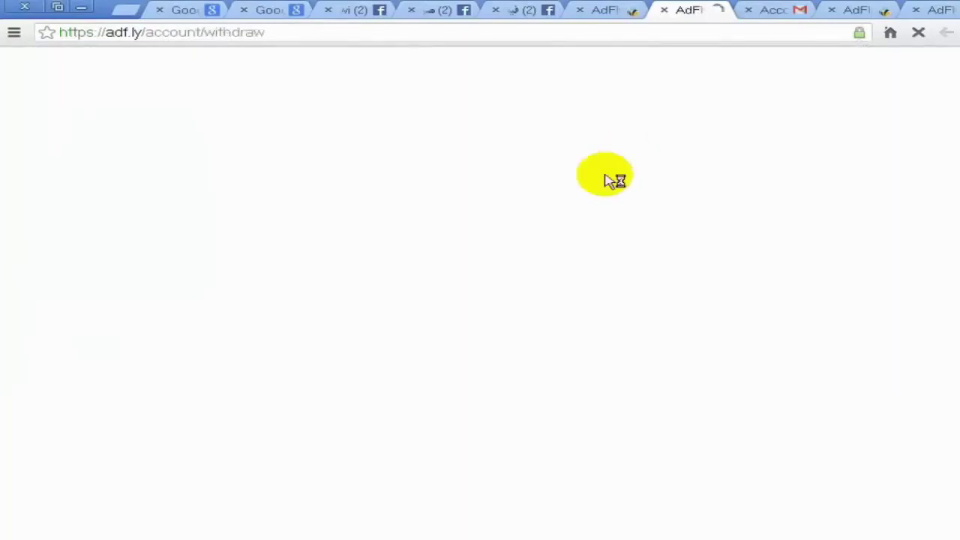
pyautogui.scroll(-7, 352, 315)
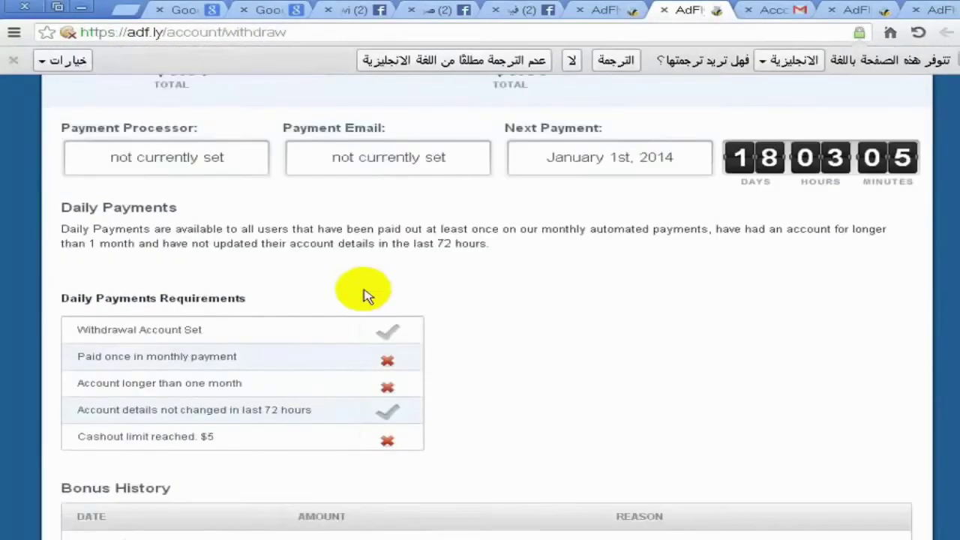
pyautogui.scroll(3, 390, 255)
pyautogui.scroll(2, 337, 202)
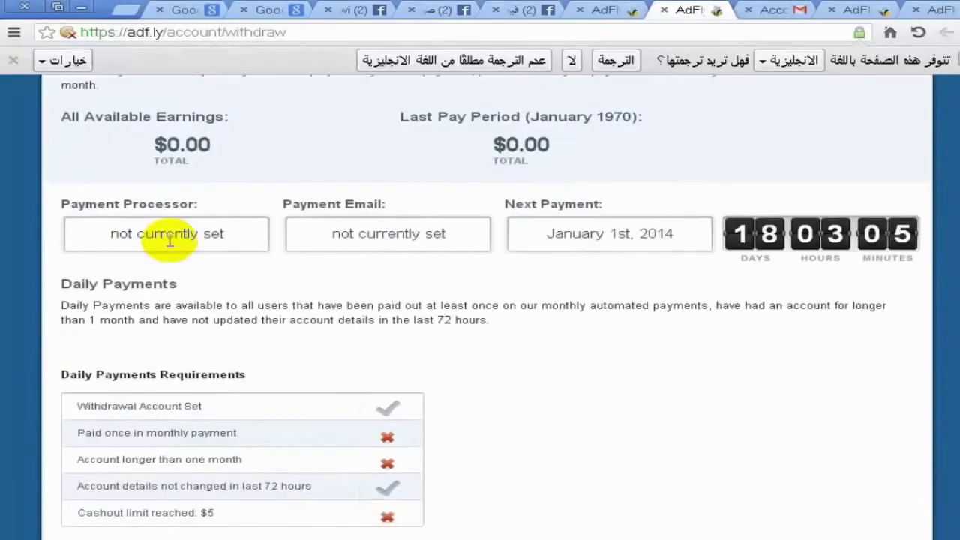
pyautogui.scroll(4, 600, 191)
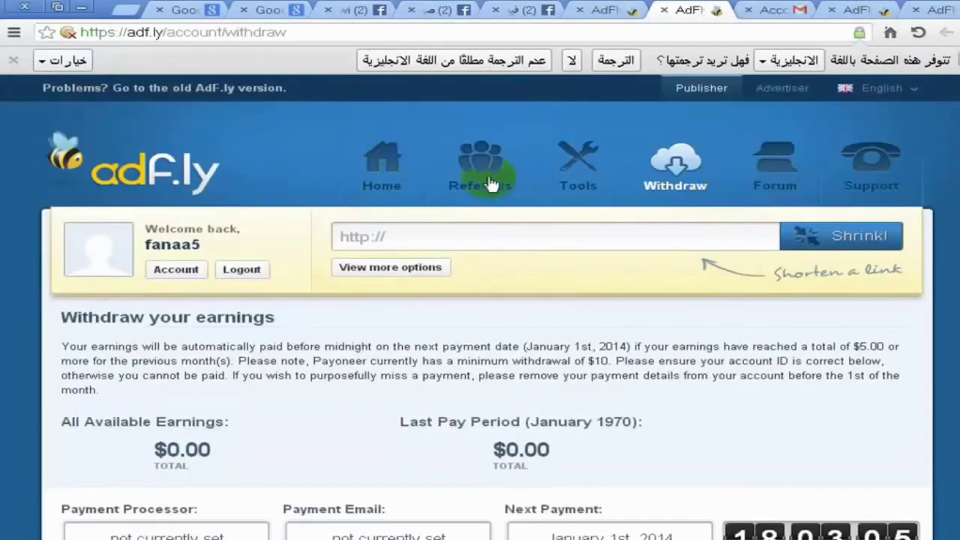
# Open the account details form and point out the Payment Processor and Withdrawal Account fields.
pyautogui.click(167, 272)
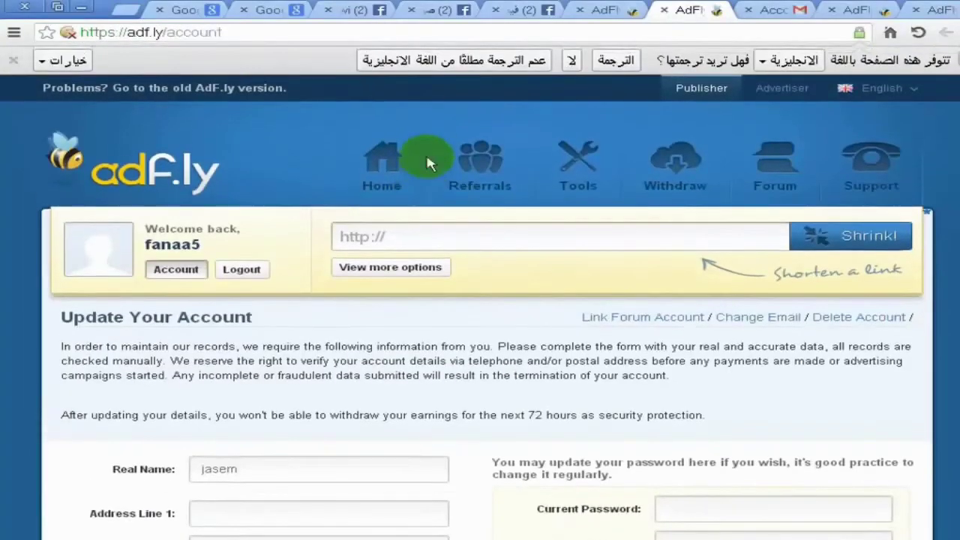
pyautogui.scroll(-5, 522, 233)
pyautogui.scroll(2, 402, 169)
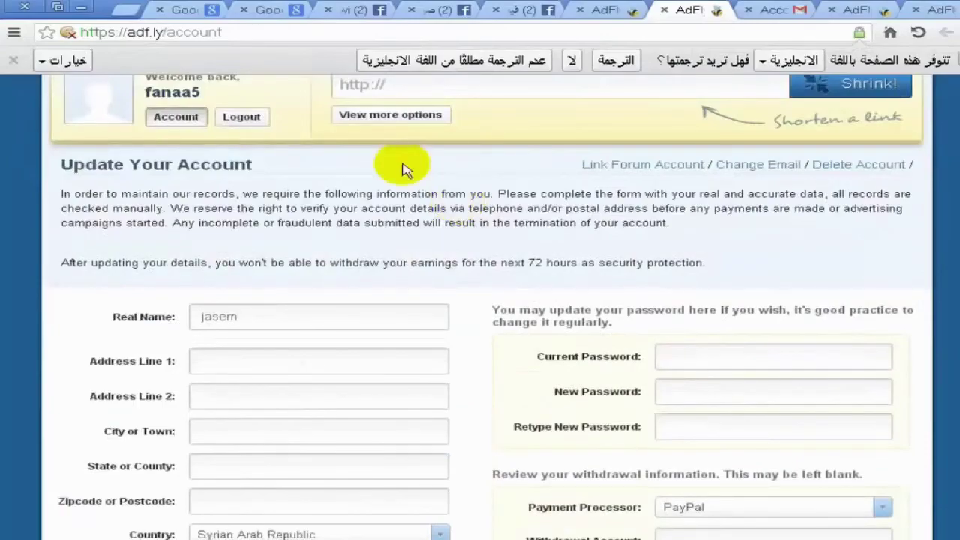
pyautogui.scroll(-2, 450, 195)
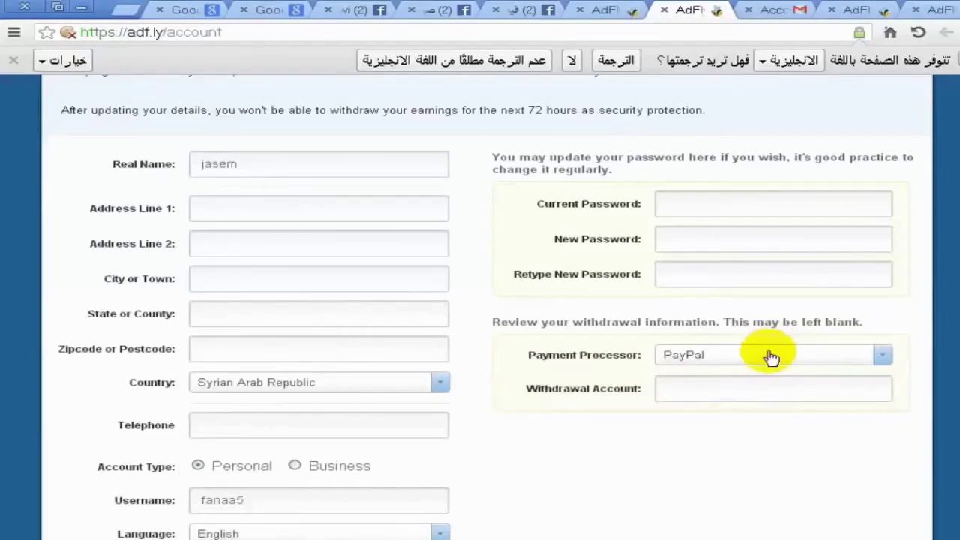
pyautogui.click(710, 387)
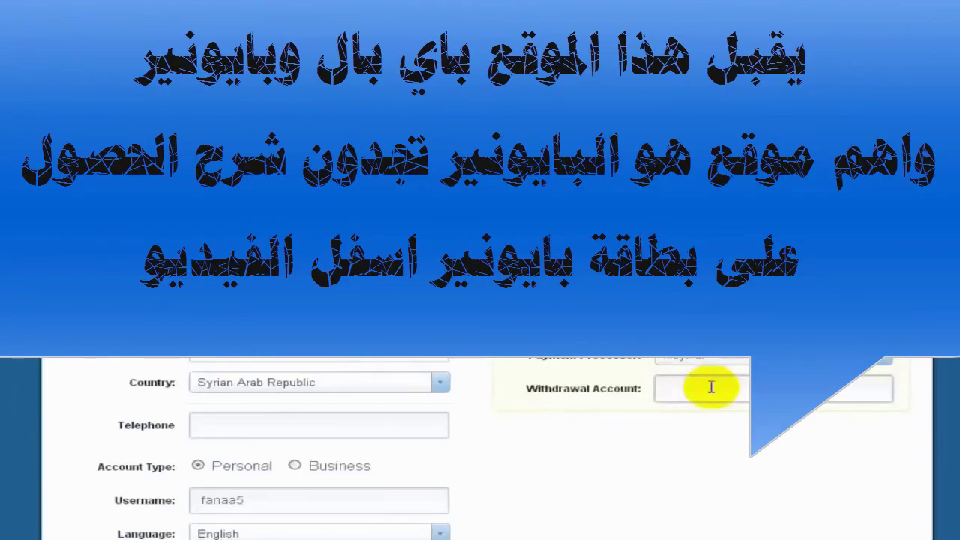
# Look through the rest of the Update Your Account form, from its end back up to the introductory instructions.
pyautogui.scroll(-3, 716, 389)
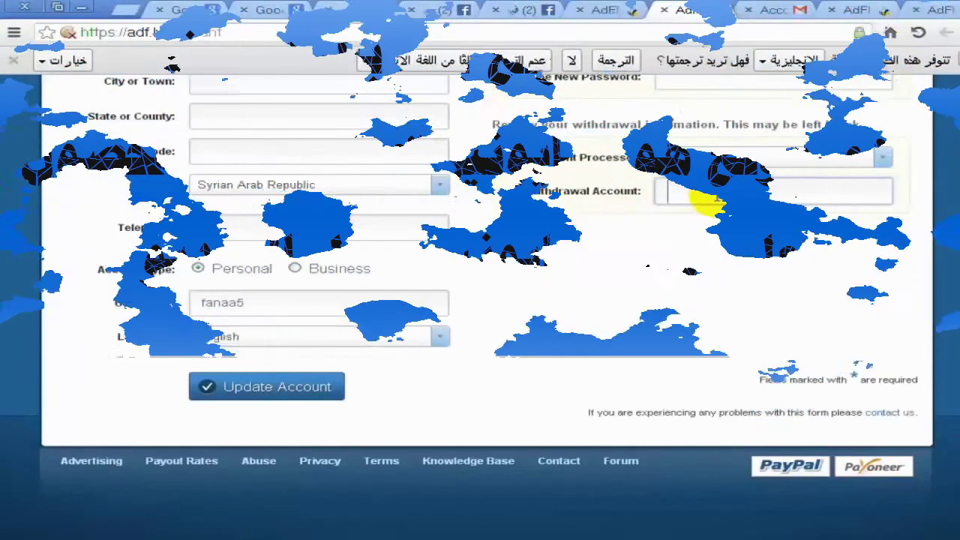
pyautogui.scroll(2, 713, 195)
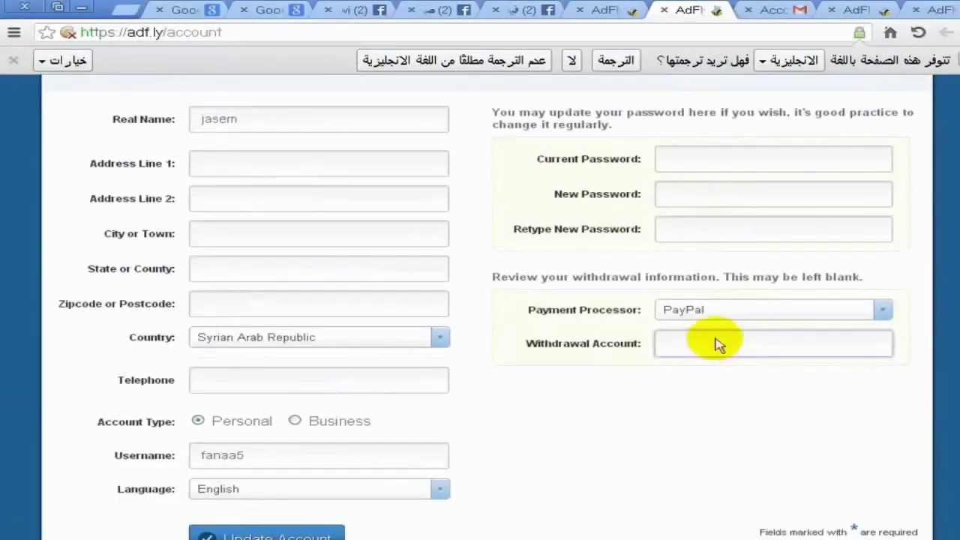
pyautogui.scroll(-1, 716, 344)
pyautogui.scroll(3, 697, 278)
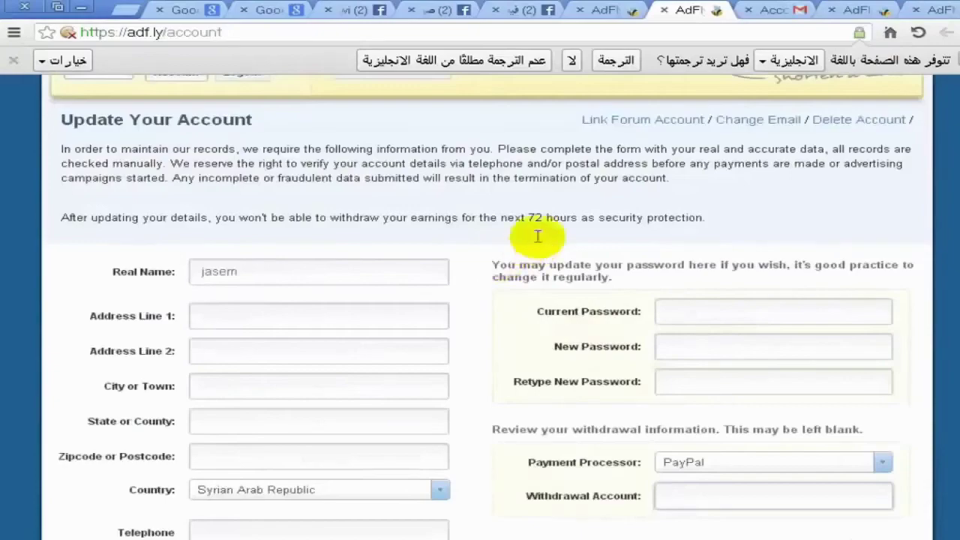
pyautogui.scroll(1, 637, 189)
pyautogui.scroll(2, 660, 191)
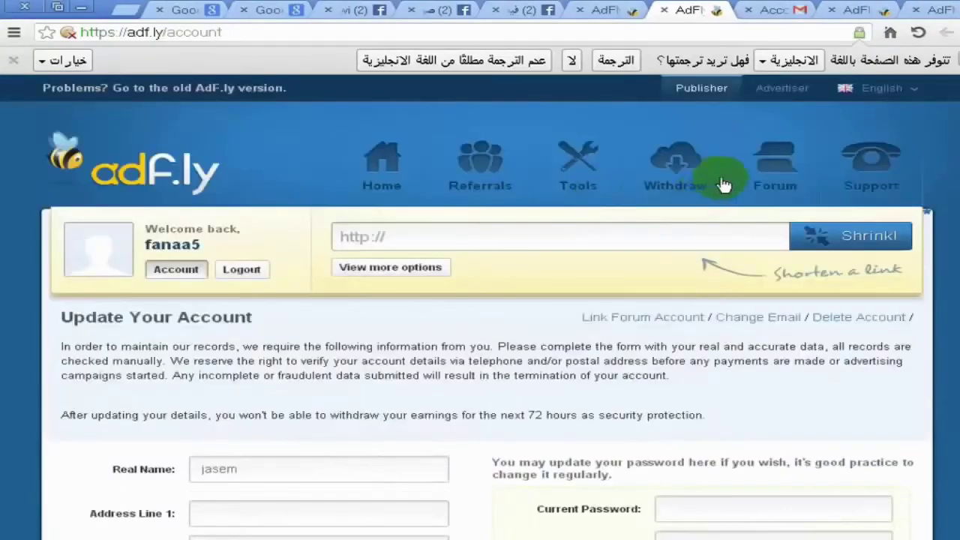
# Return to the Withdraw page, highlight the All Available Earnings total and review the payment information below it.
pyautogui.click(692, 178)
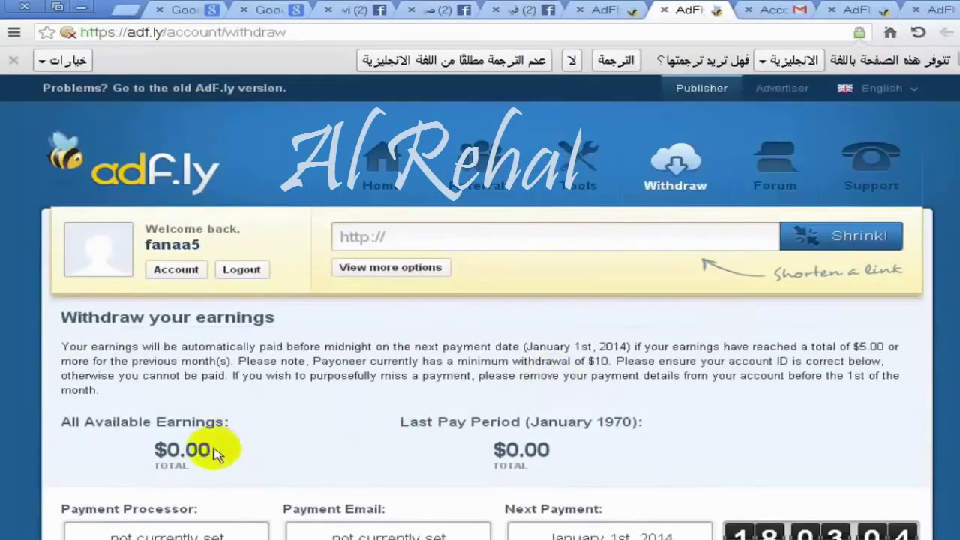
pyautogui.moveTo(150, 450); pyautogui.dragTo(295, 461)
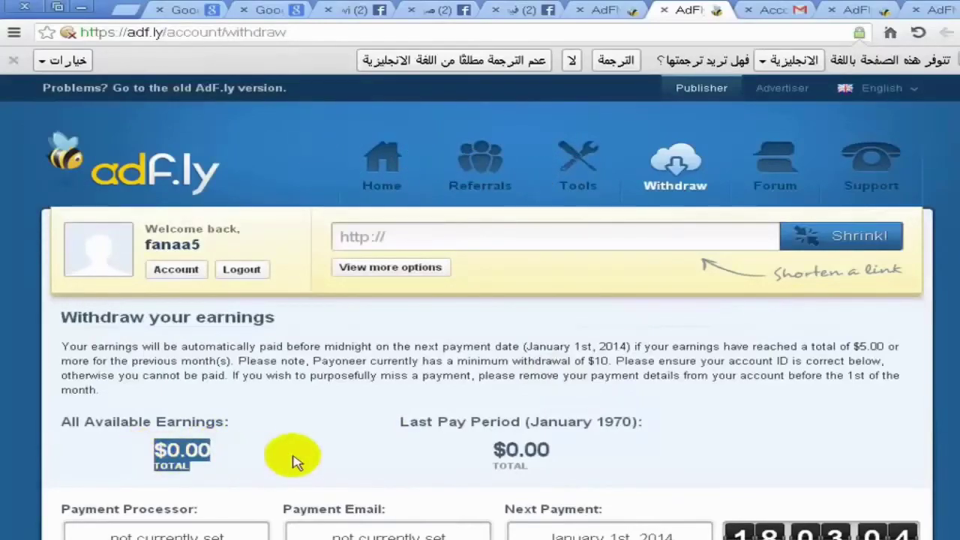
pyautogui.scroll(-5, 413, 306)
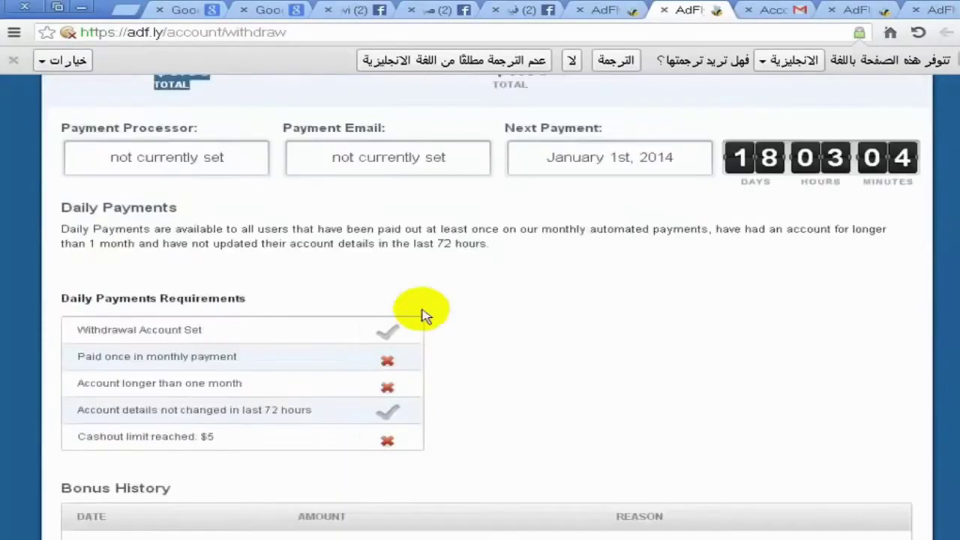
pyautogui.scroll(-2, 424, 315)
pyautogui.scroll(7, 453, 289)
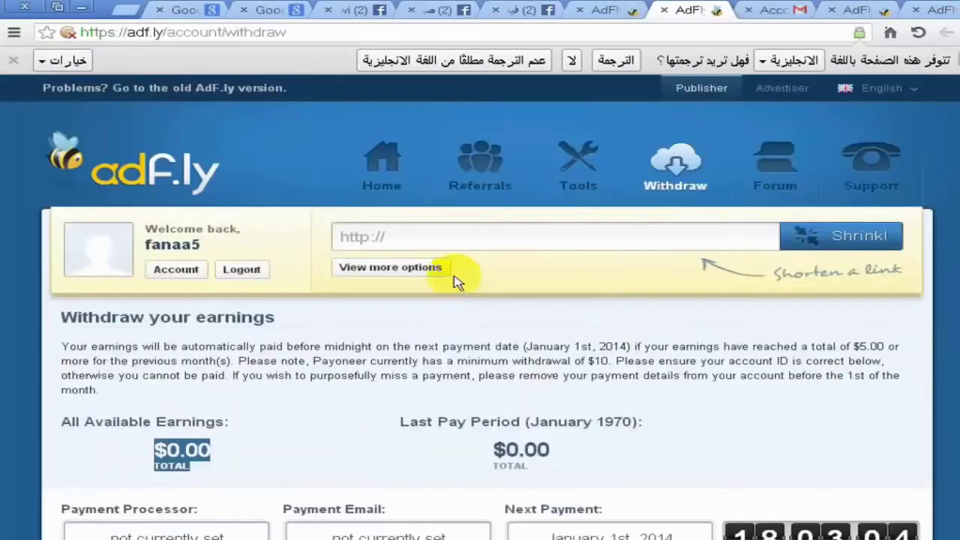
# Go back to the publisher home page and view the December 2013 views and earnings overview.
pyautogui.click(398, 173)
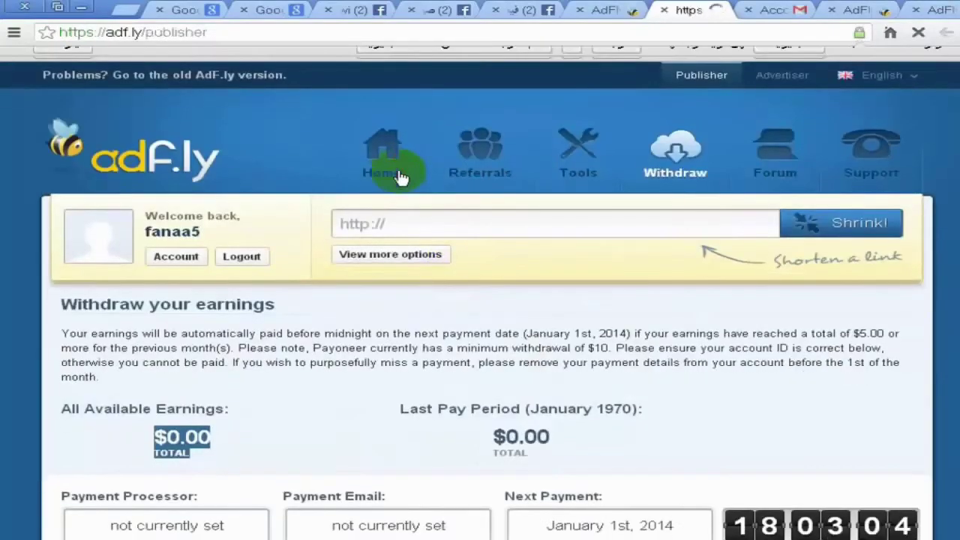
pyautogui.scroll(-1, 401, 188)
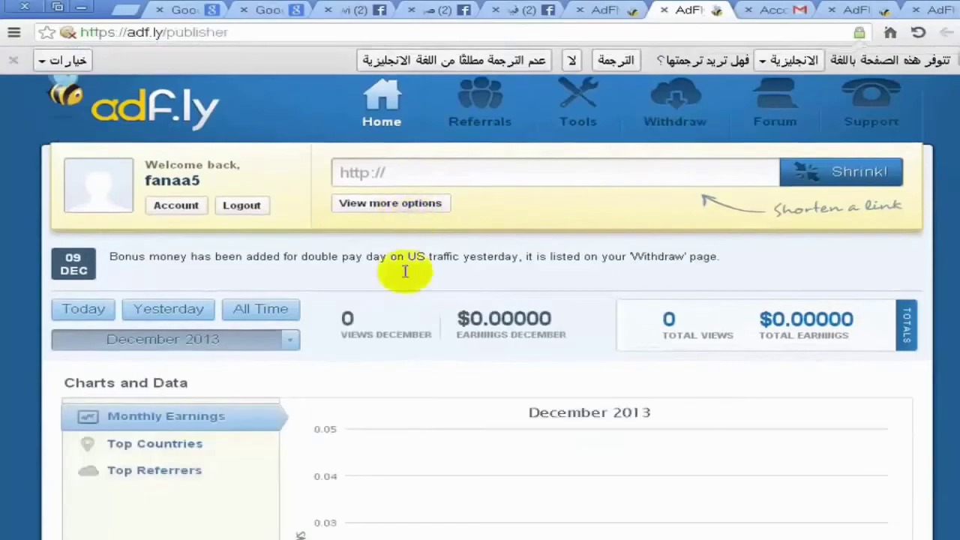